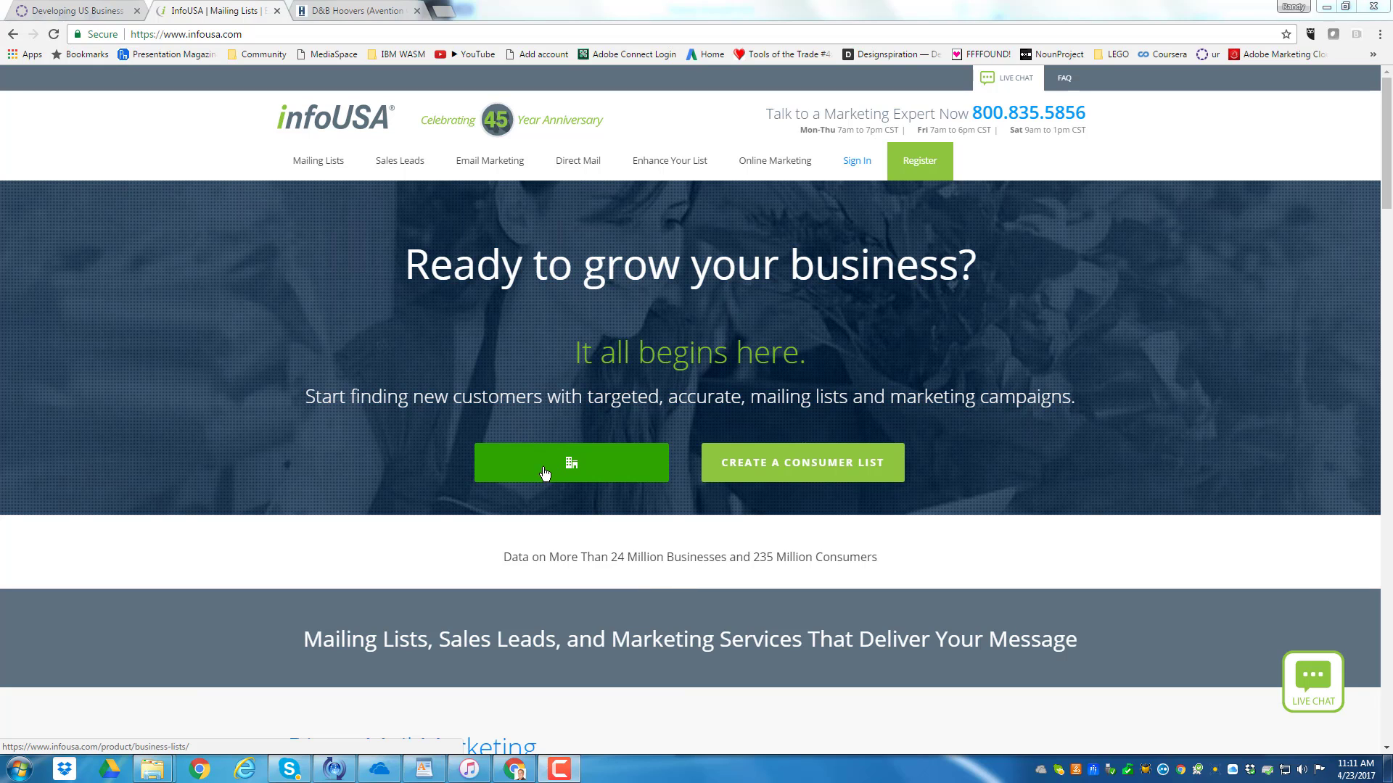
Start building a U.S. business list and expand the list of industry categories
{"action": "left_click", "coordinate": [572, 465]}
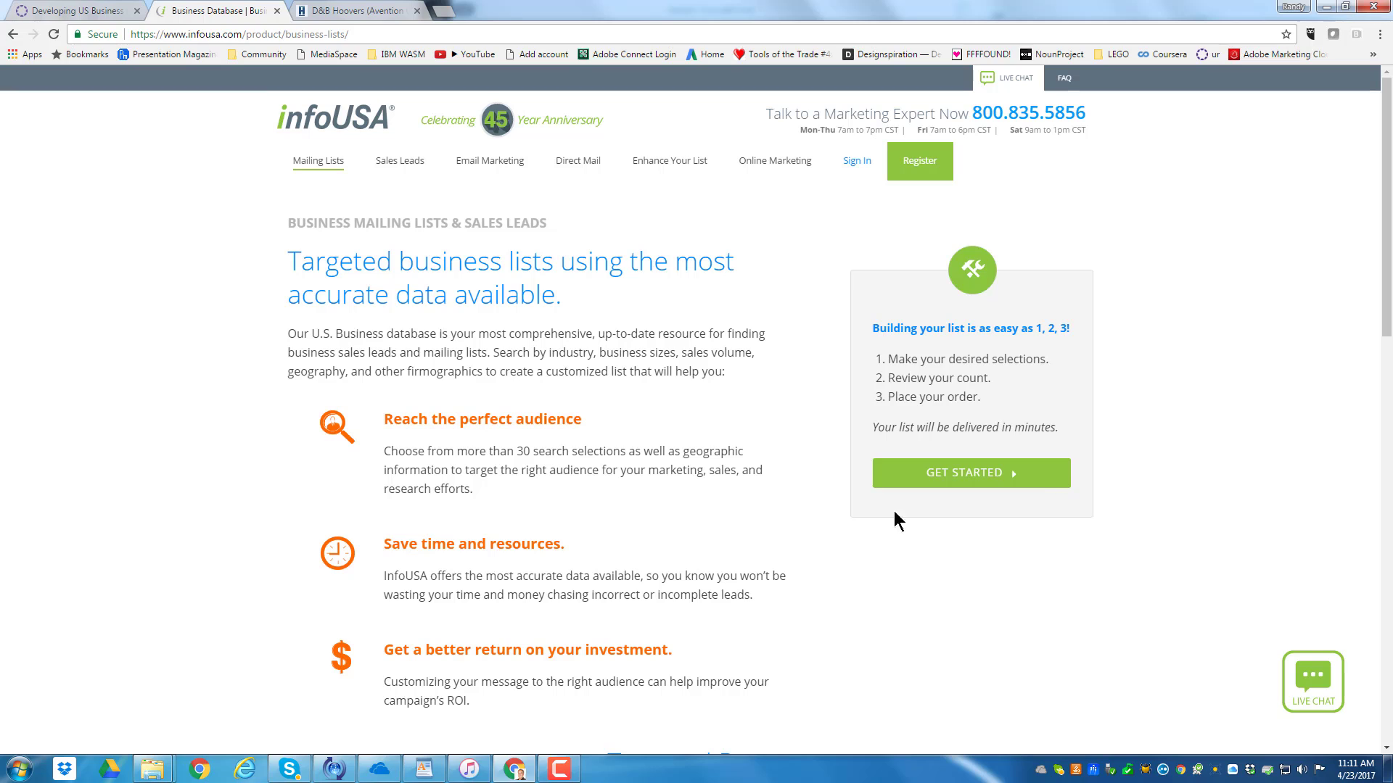
{"action": "left_click", "coordinate": [984, 480]}
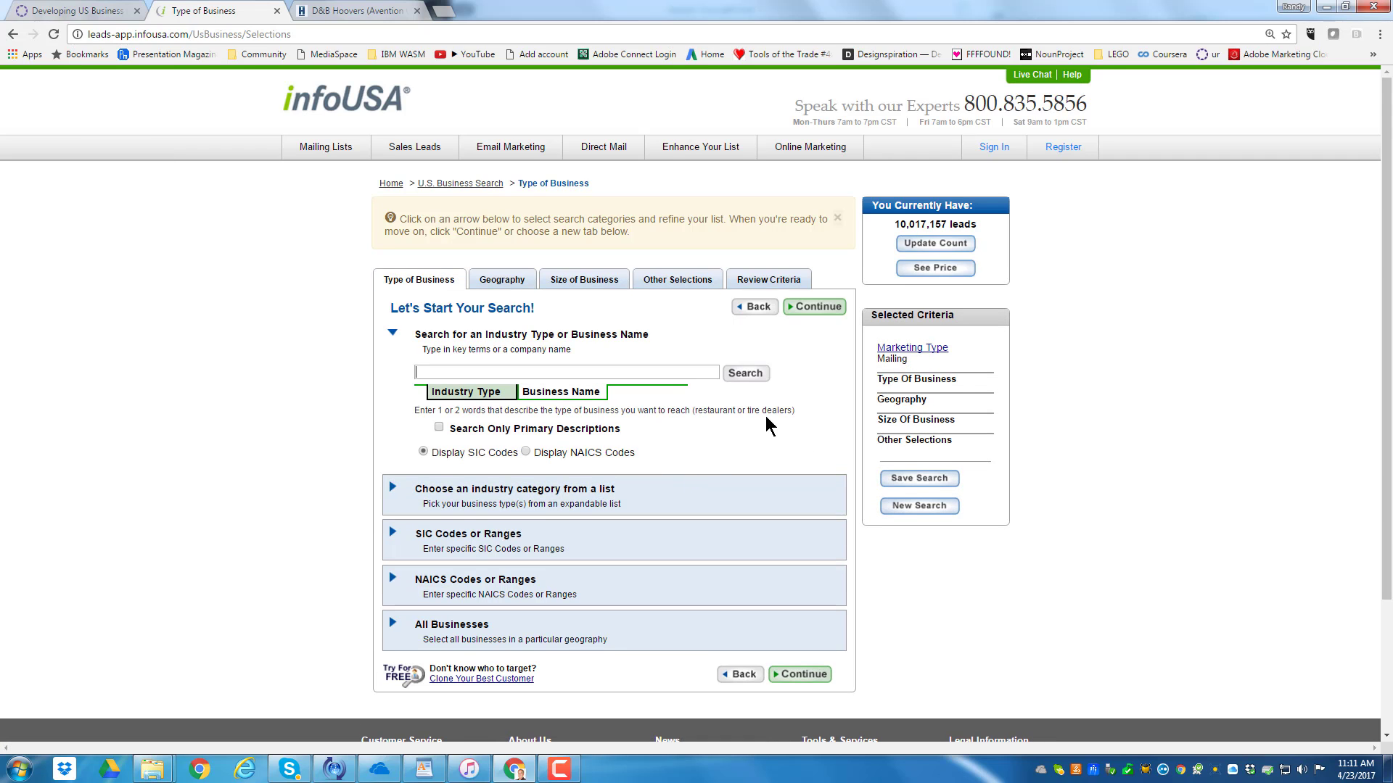
{"action": "scroll", "coordinate": [770, 426], "scroll_direction": "down", "scroll_amount": 1}
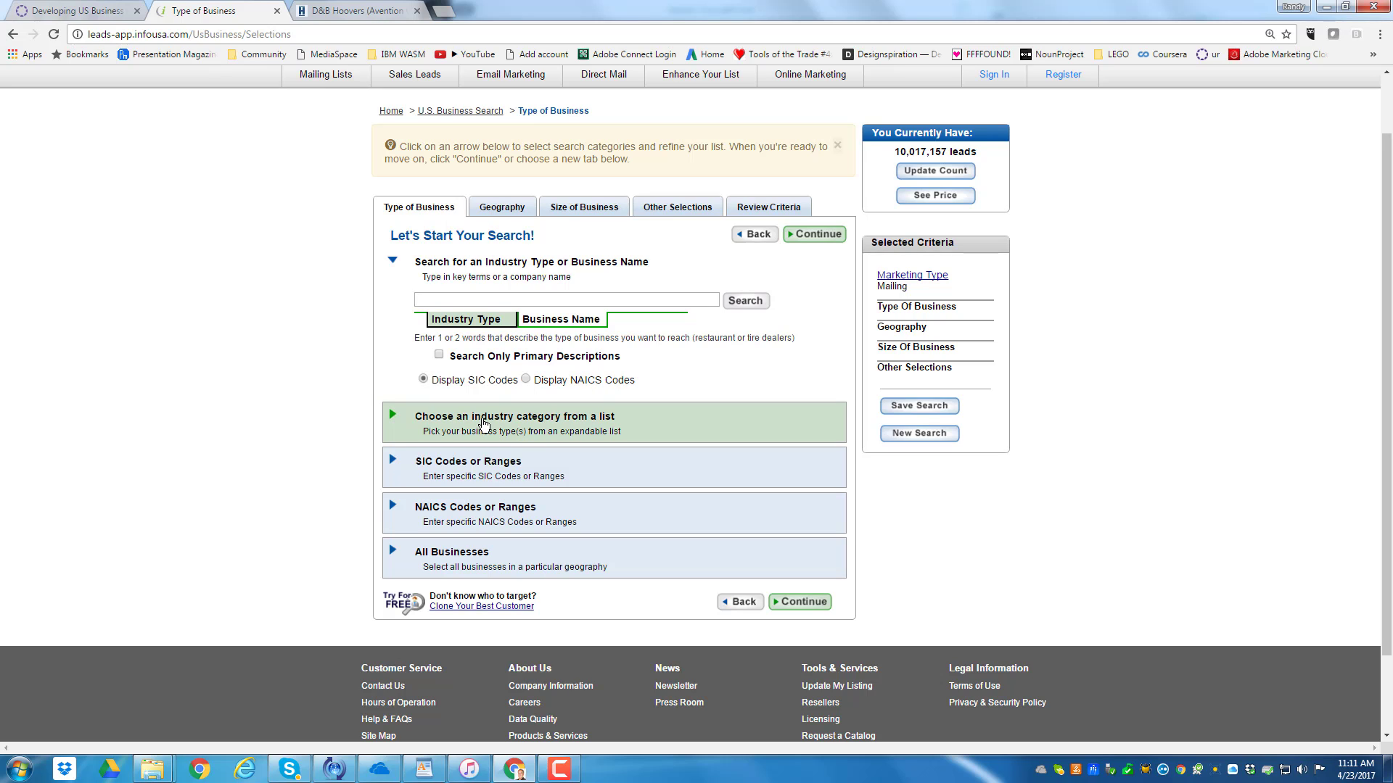
{"action": "left_click", "coordinate": [484, 425]}
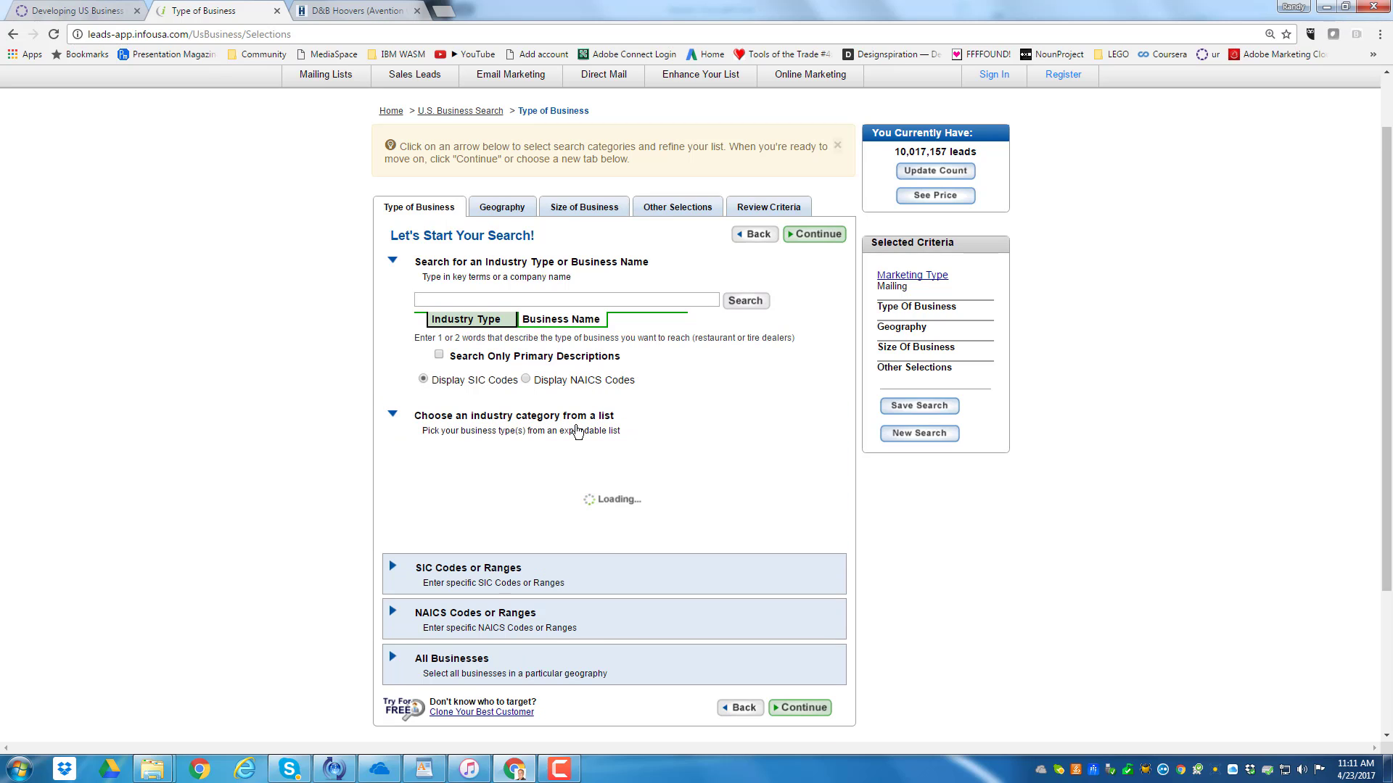
{"action": "scroll", "coordinate": [590, 451], "scroll_direction": "down", "scroll_amount": 2}
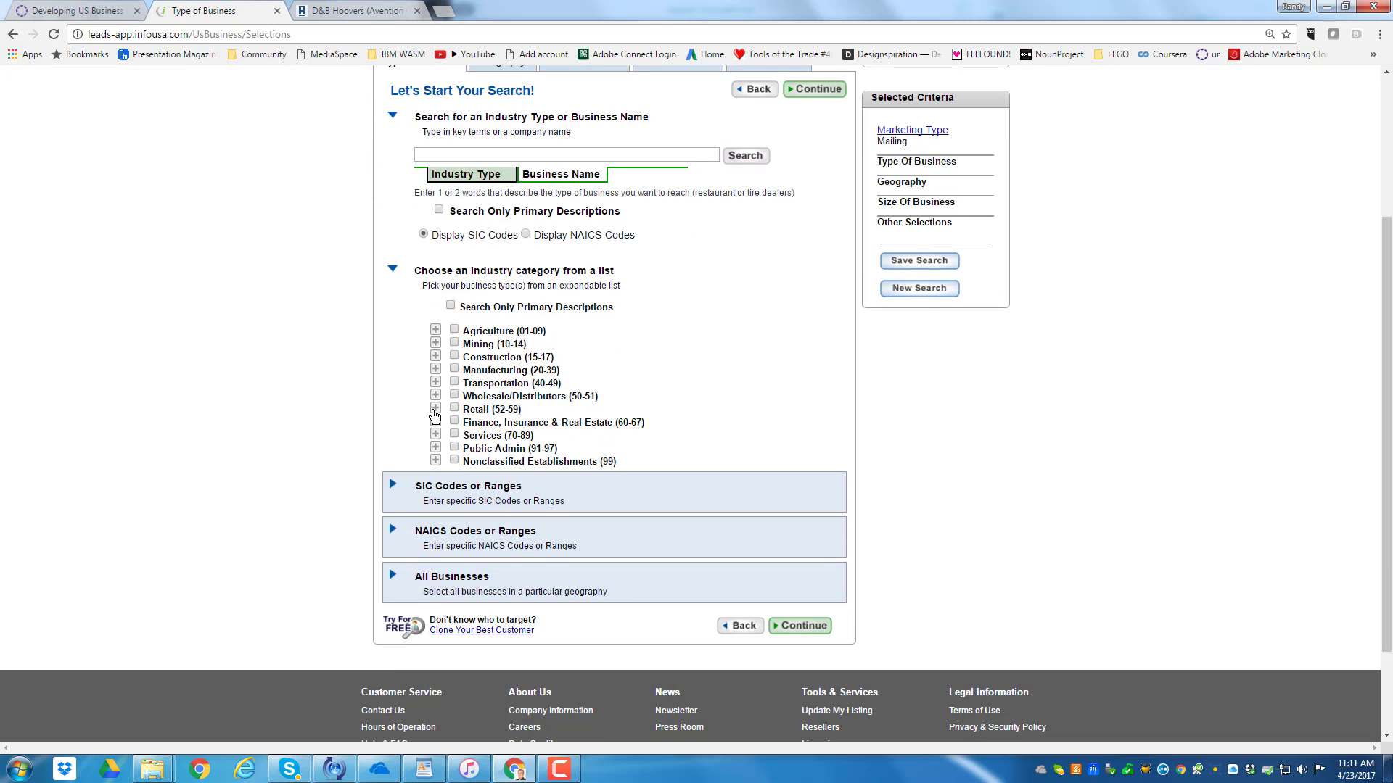
Search the industry types for "beer brewers" and select Breweries & Brew Pubs 2082-01
{"action": "scroll", "coordinate": [533, 395], "scroll_direction": "up", "scroll_amount": 2}
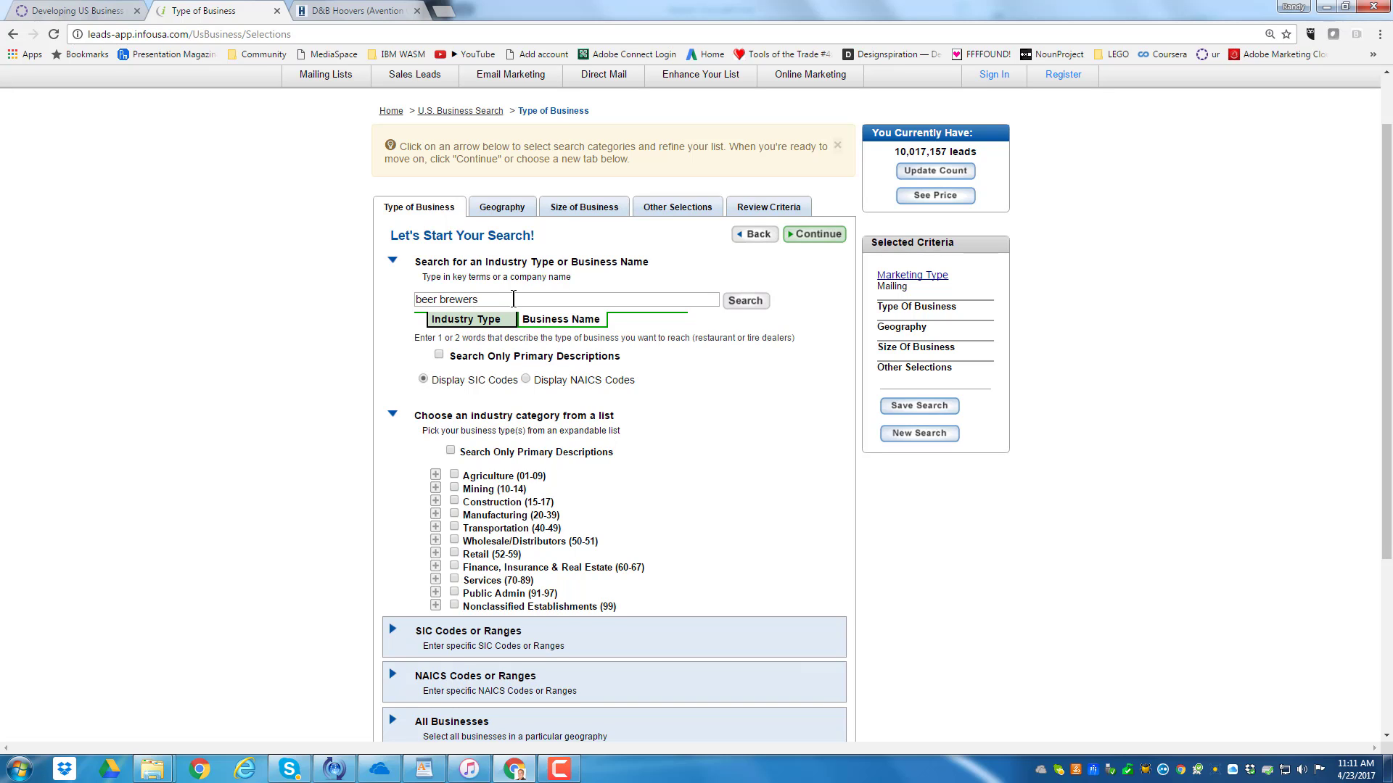
{"action": "key", "text": "Return"}
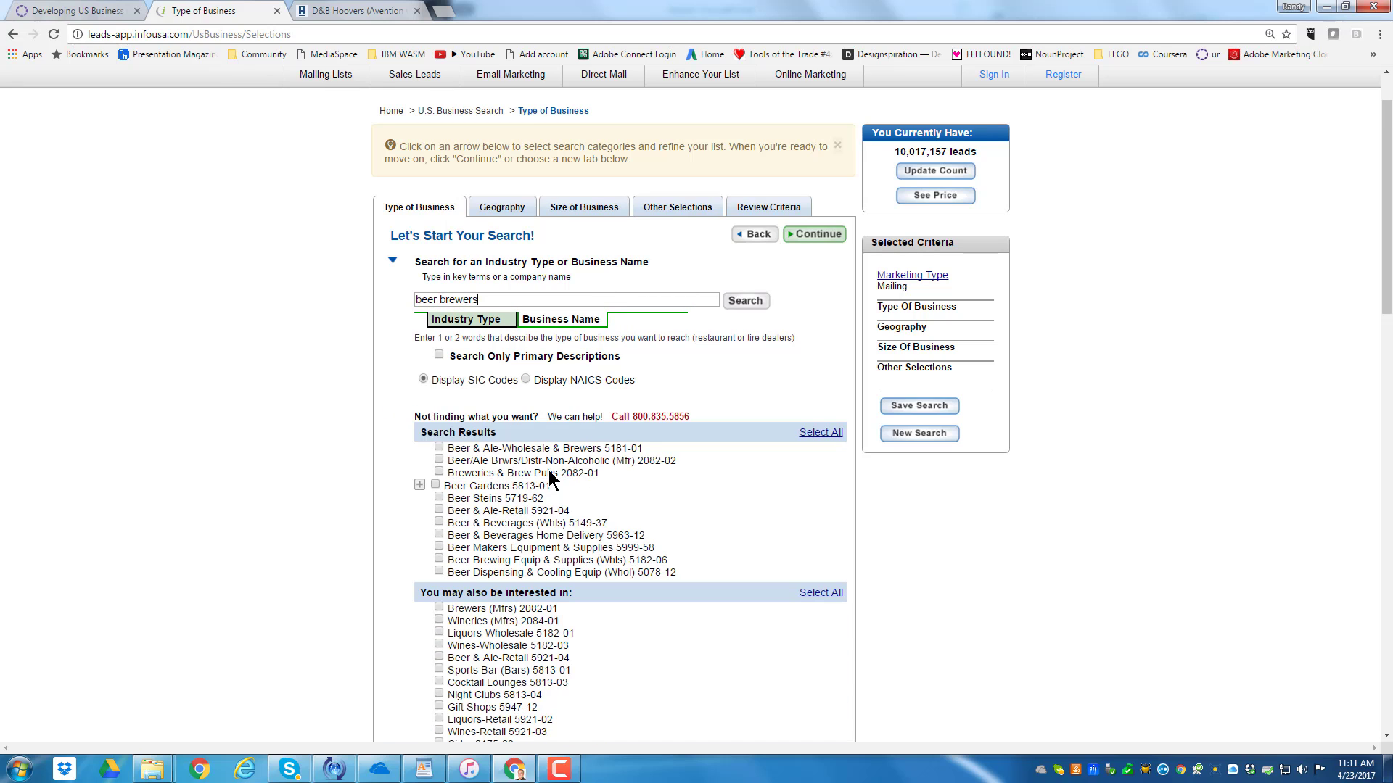
{"action": "scroll", "coordinate": [605, 482], "scroll_direction": "down", "scroll_amount": 1}
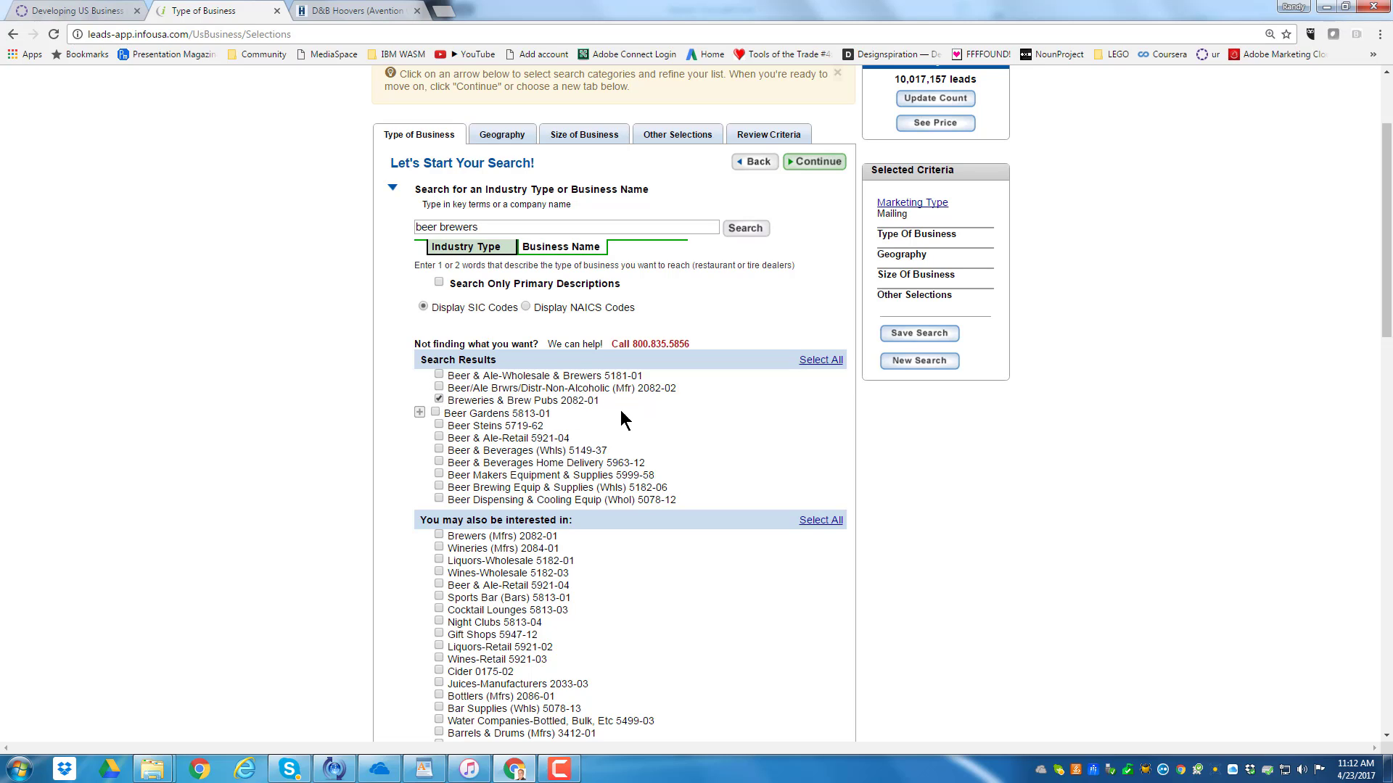
{"action": "scroll", "coordinate": [663, 426], "scroll_direction": "down", "scroll_amount": 1}
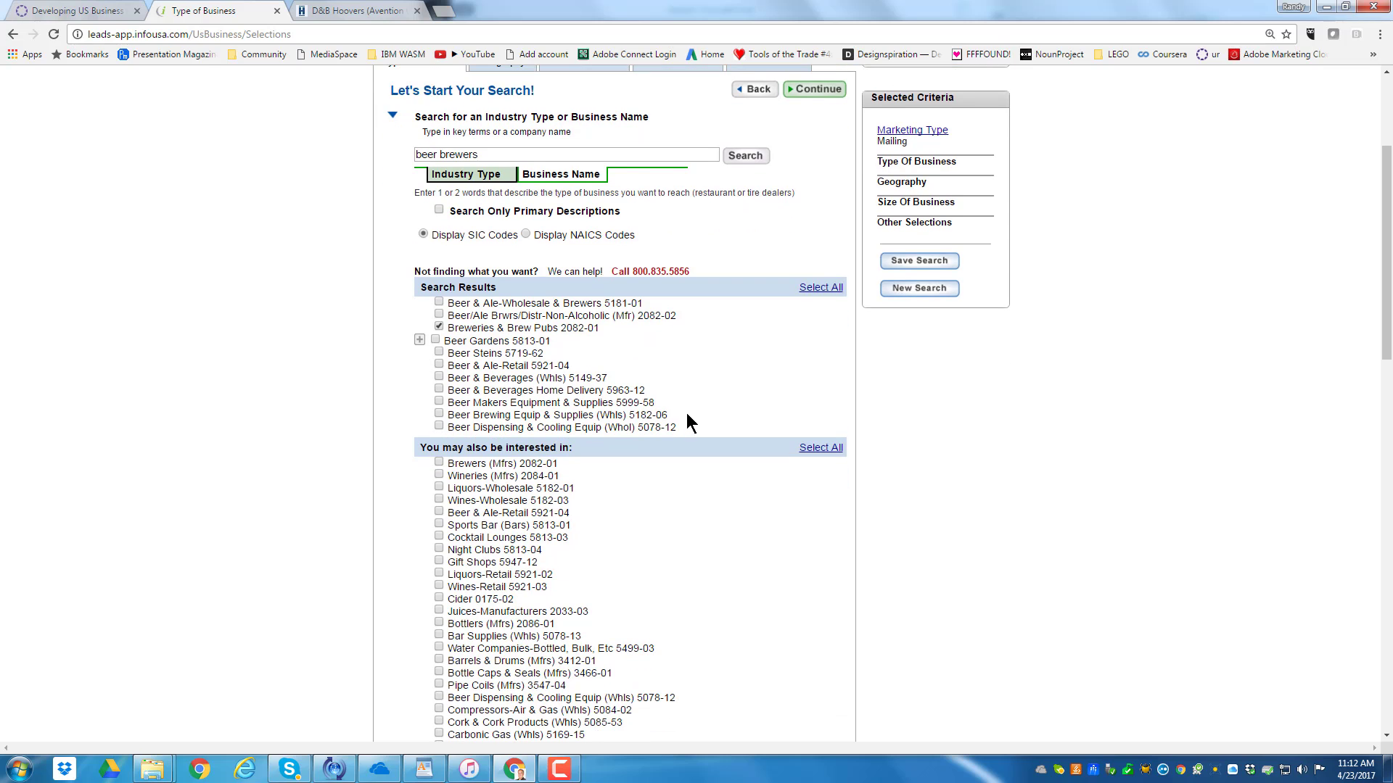
{"action": "scroll", "coordinate": [689, 423], "scroll_direction": "down", "scroll_amount": 1}
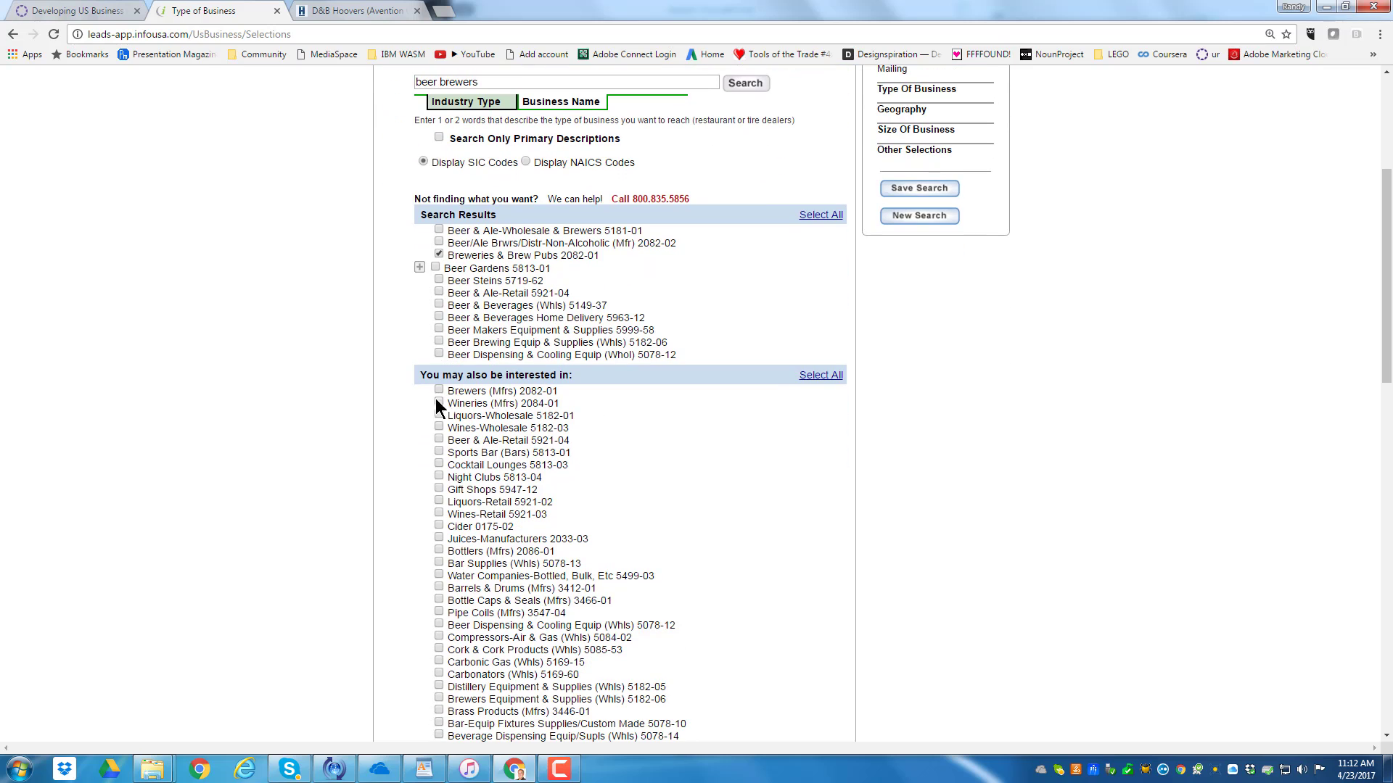
Add Brewers (Mfrs) 2082-01 from the related industries and continue to the geography criteria
{"action": "scroll", "coordinate": [708, 455], "scroll_direction": "down", "scroll_amount": 3}
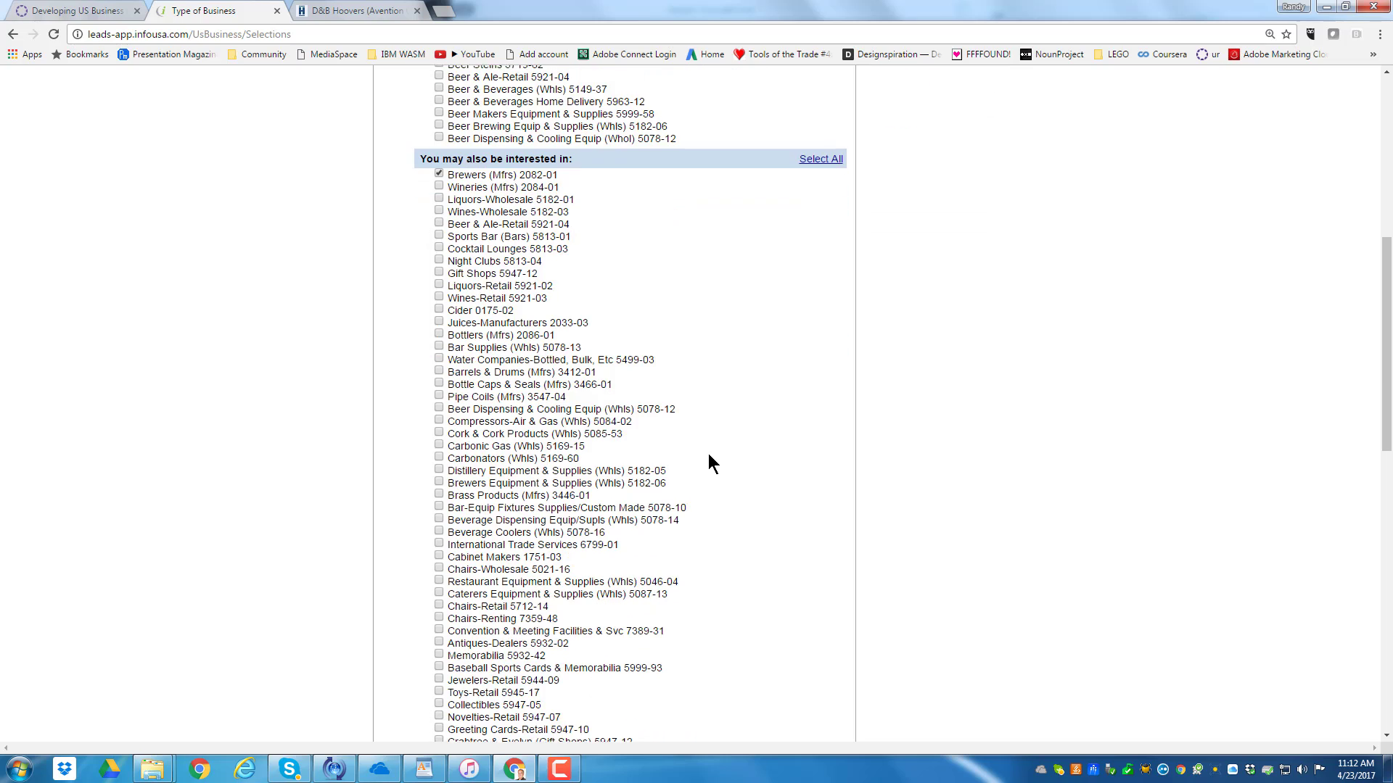
{"action": "scroll", "coordinate": [722, 461], "scroll_direction": "down", "scroll_amount": 3}
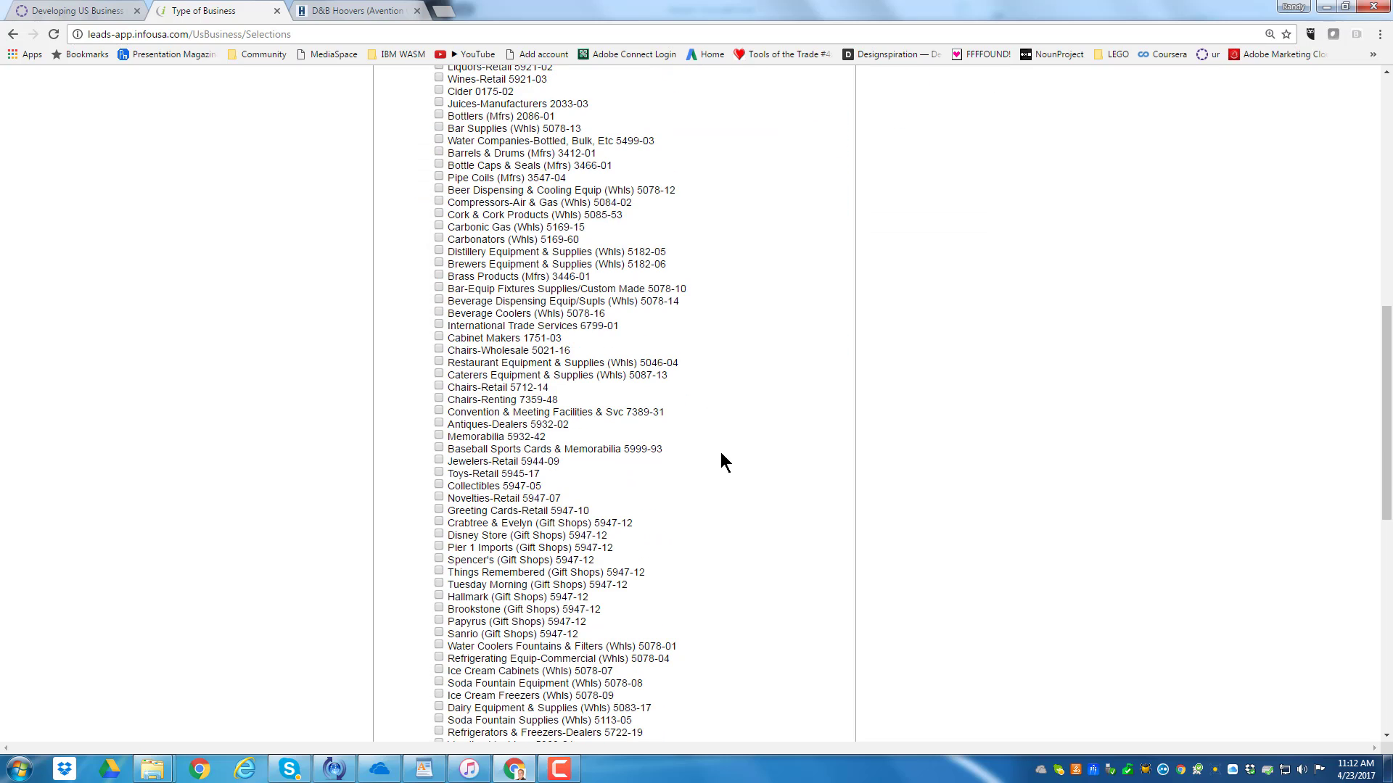
{"action": "scroll", "coordinate": [722, 454], "scroll_direction": "down", "scroll_amount": 3}
{"action": "scroll", "coordinate": [720, 462], "scroll_direction": "down", "scroll_amount": 4}
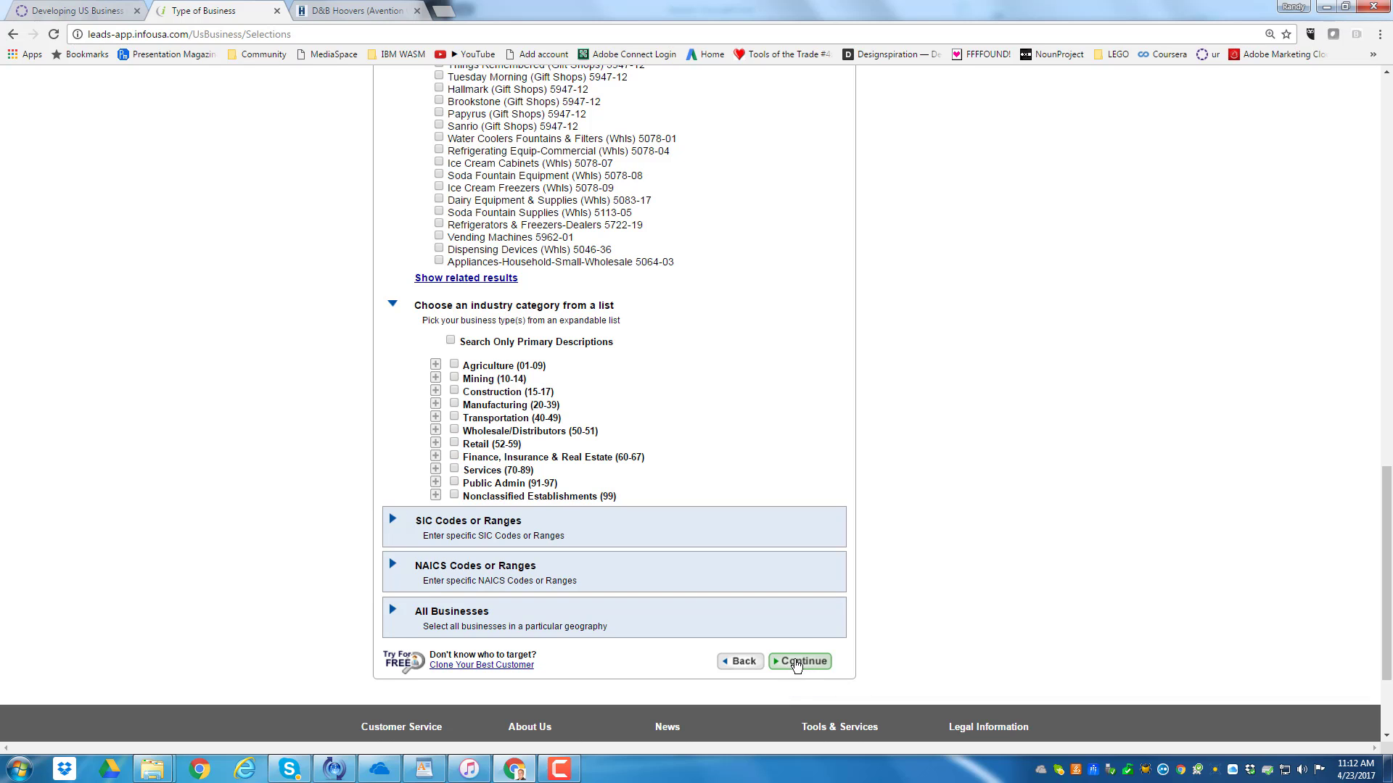
{"action": "left_click", "coordinate": [796, 663]}
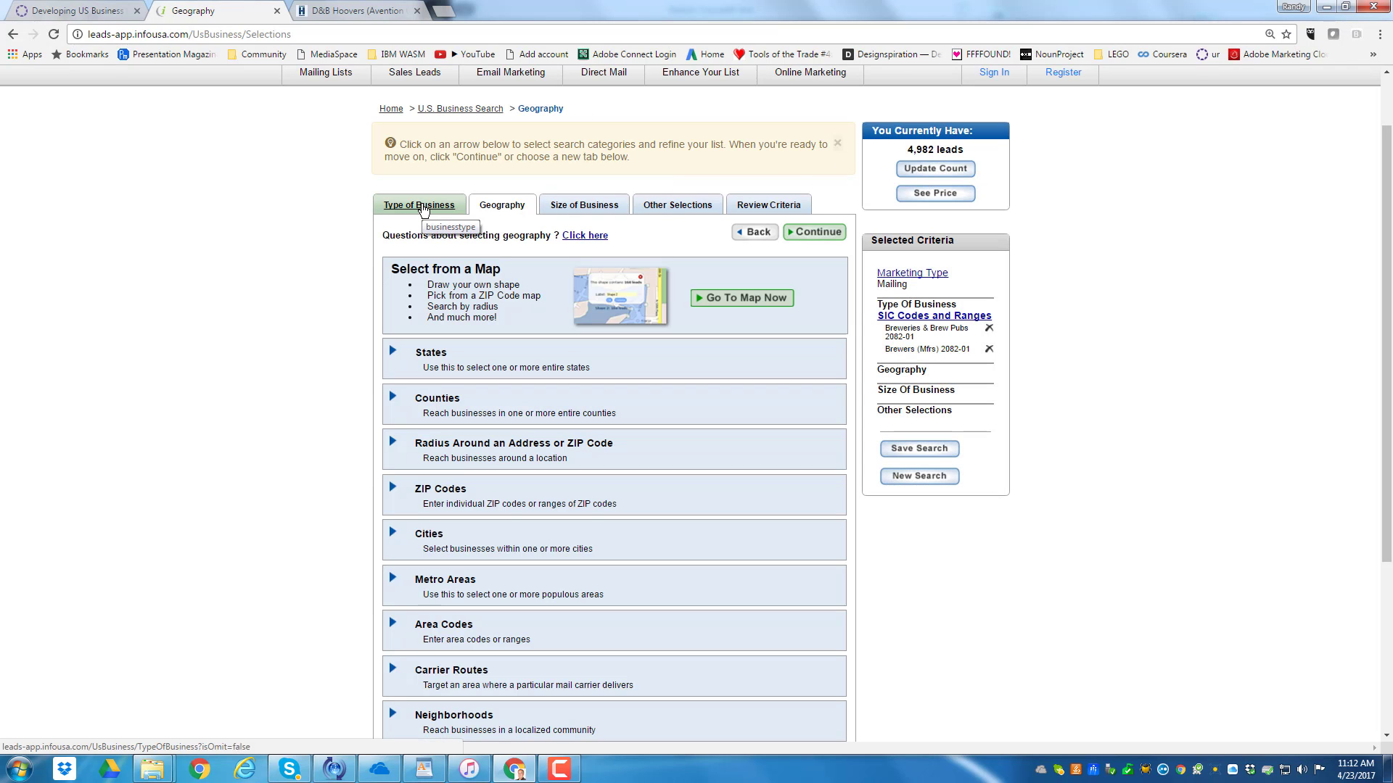
Return to the business types, add all remaining beer search results except Beer/Ale Brwrs/Distr-Non-Alcoholic, and continue to geography
{"action": "left_click", "coordinate": [422, 206]}
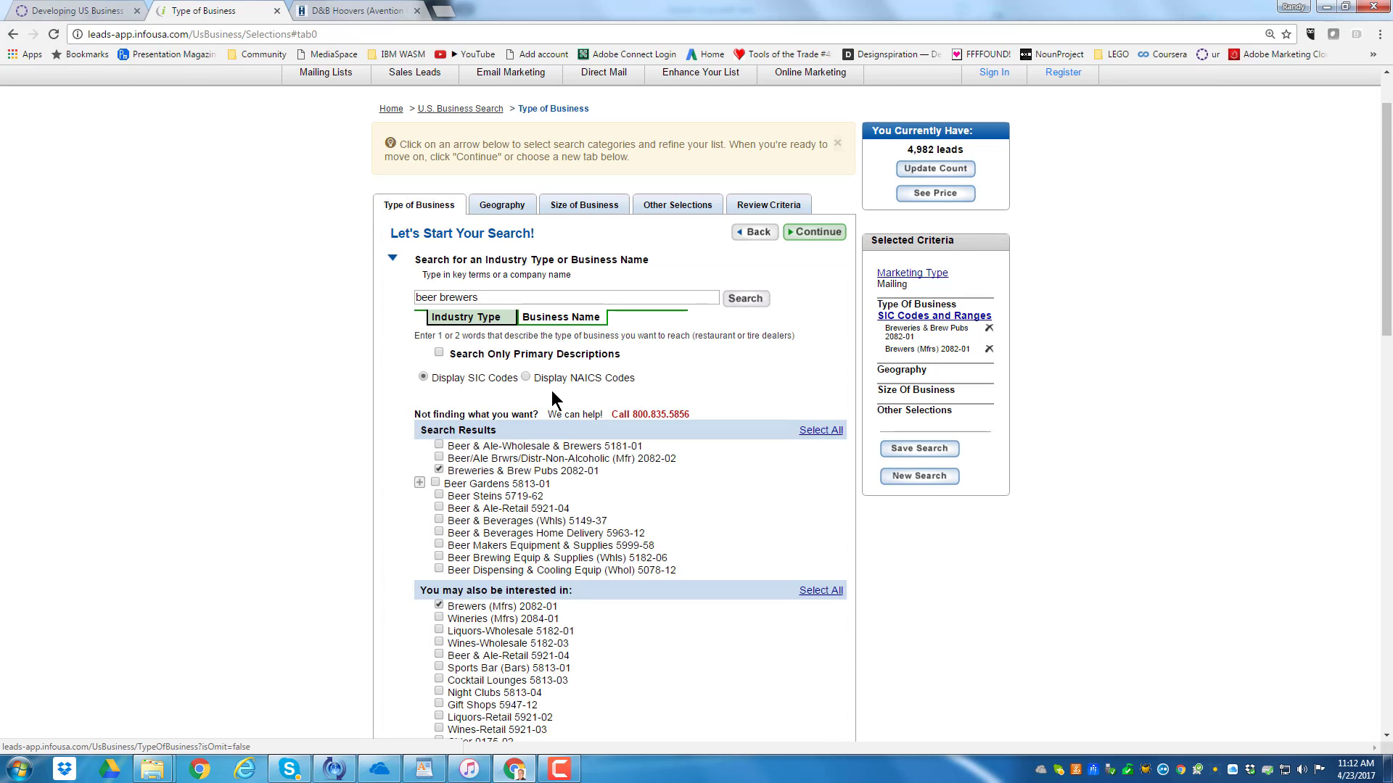
{"action": "scroll", "coordinate": [504, 452], "scroll_direction": "down", "scroll_amount": 2}
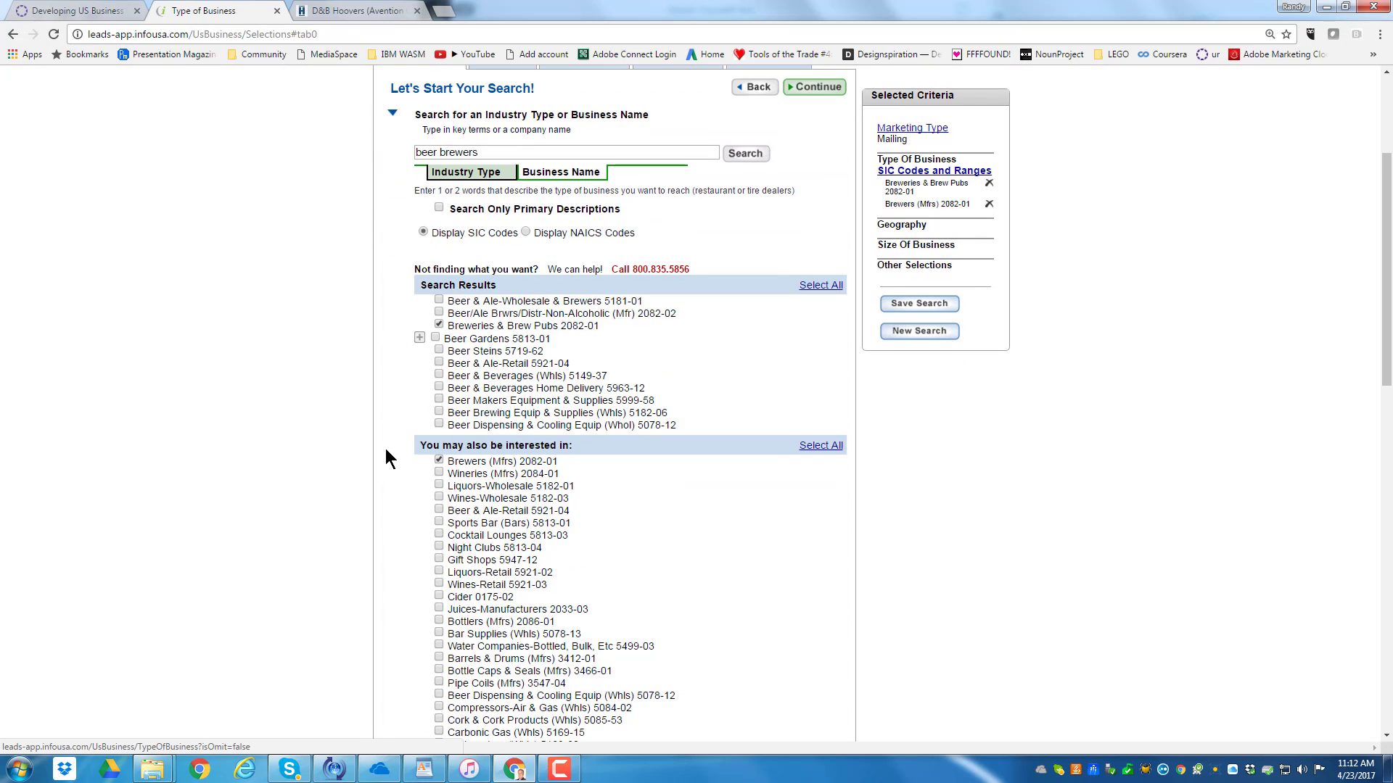
{"action": "left_click", "coordinate": [439, 400]}
{"action": "left_click", "coordinate": [439, 411]}
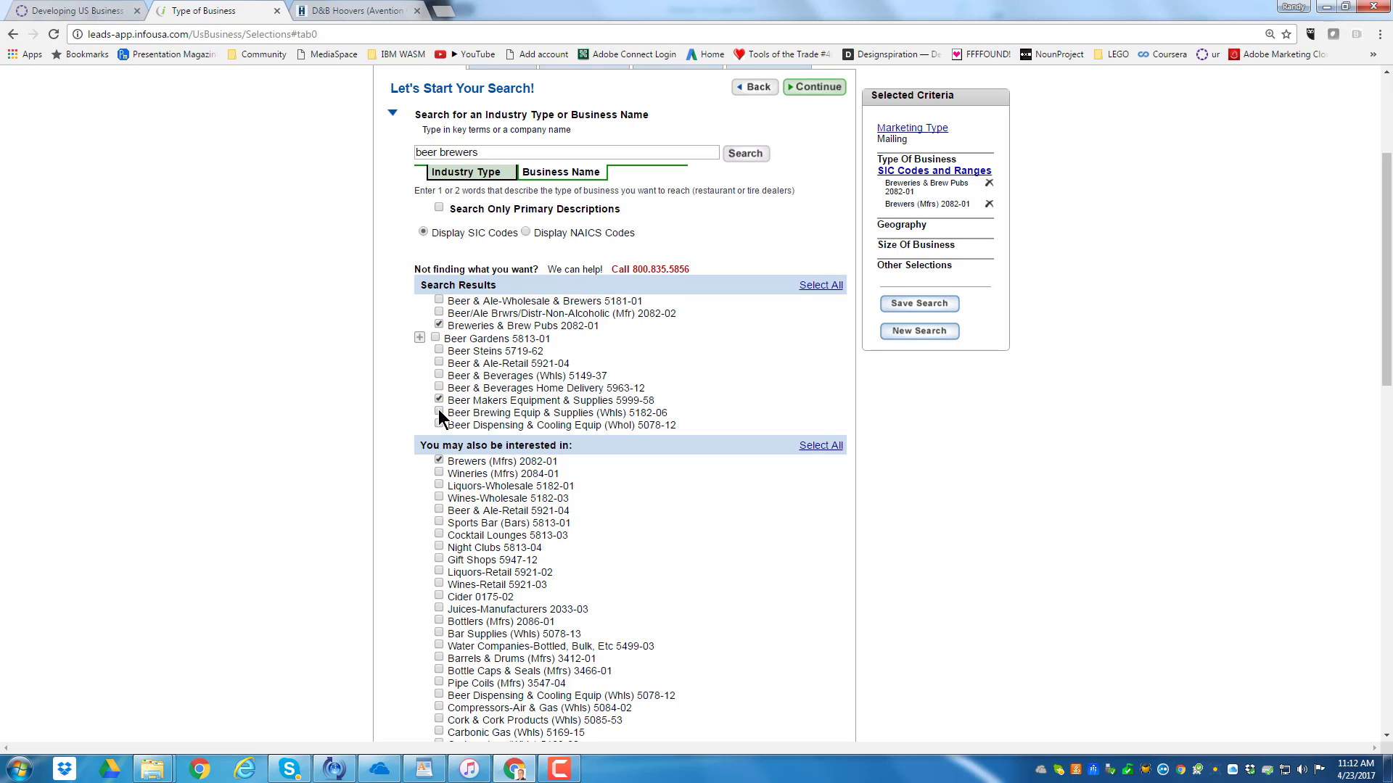
{"action": "left_click", "coordinate": [439, 424]}
{"action": "left_click", "coordinate": [439, 375]}
{"action": "scroll", "coordinate": [511, 374], "scroll_direction": "up", "scroll_amount": 2}
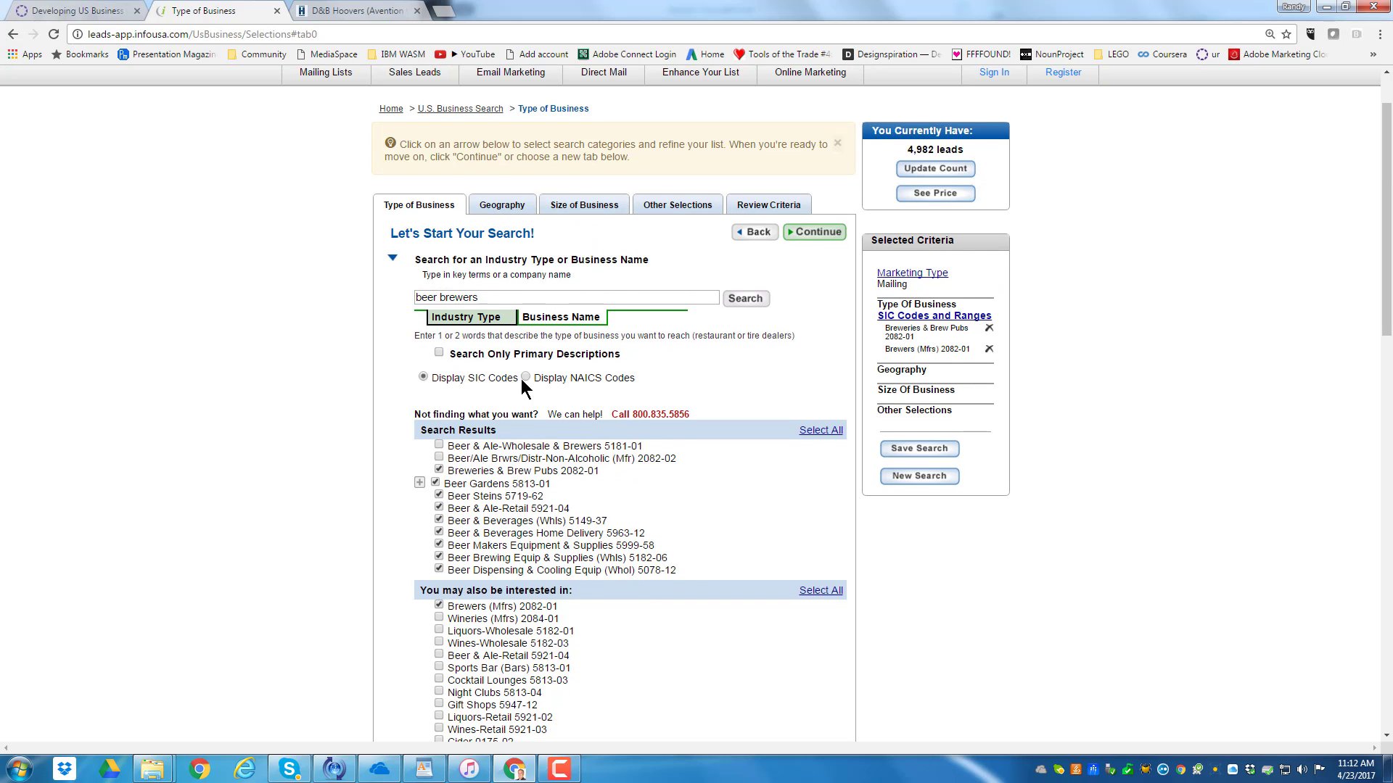
{"action": "left_click", "coordinate": [439, 445]}
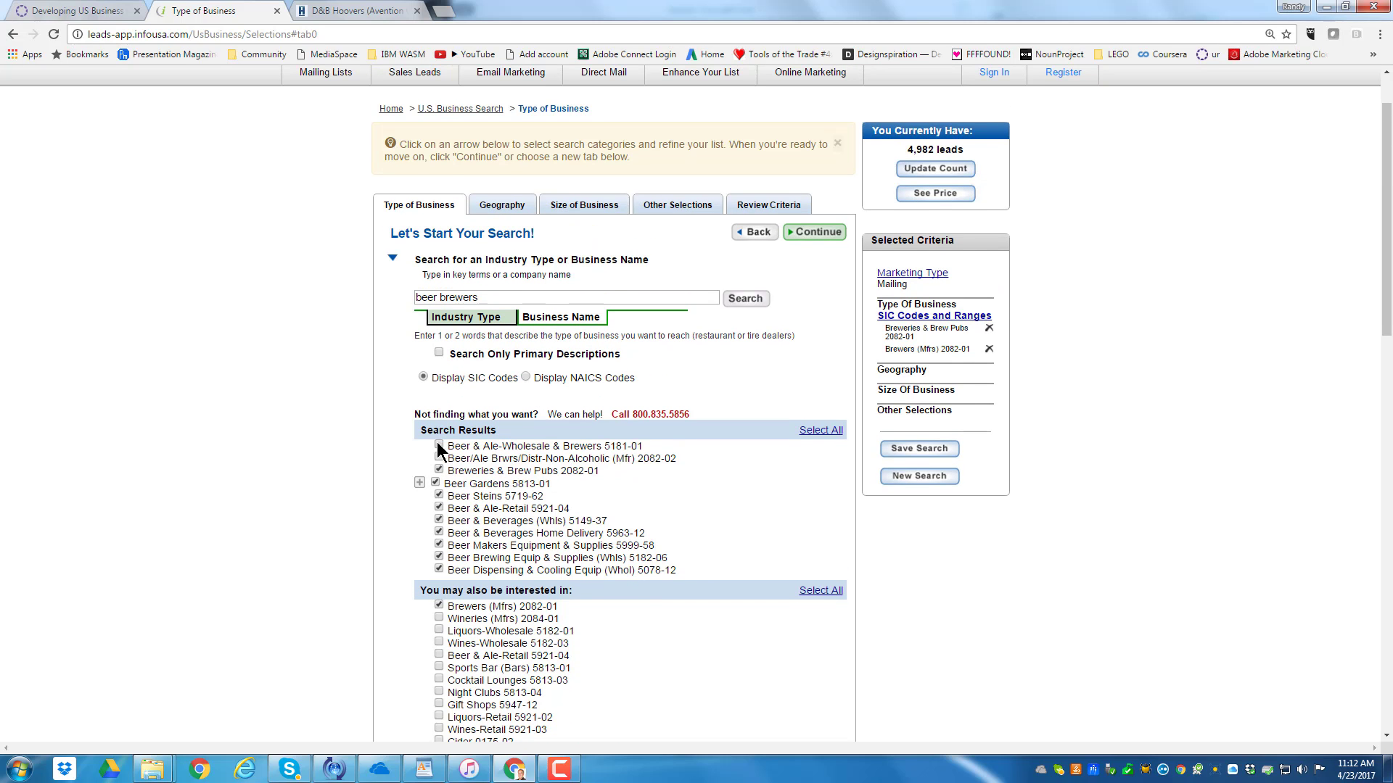
{"action": "left_click", "coordinate": [823, 238]}
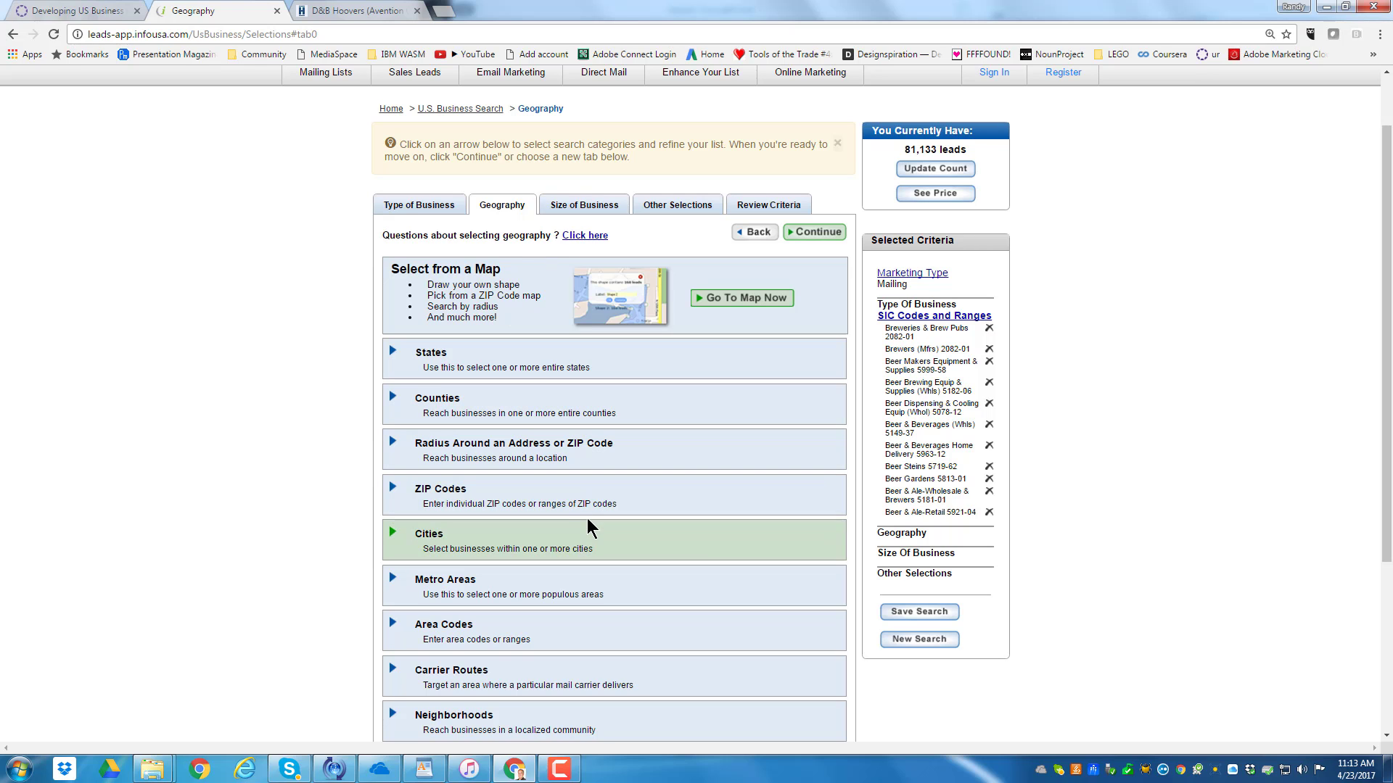
Look over the geography options, leave them unrestricted, and continue to the business size criteria
{"action": "scroll", "coordinate": [546, 468], "scroll_direction": "down", "scroll_amount": 1}
{"action": "scroll", "coordinate": [546, 467], "scroll_direction": "down", "scroll_amount": 3}
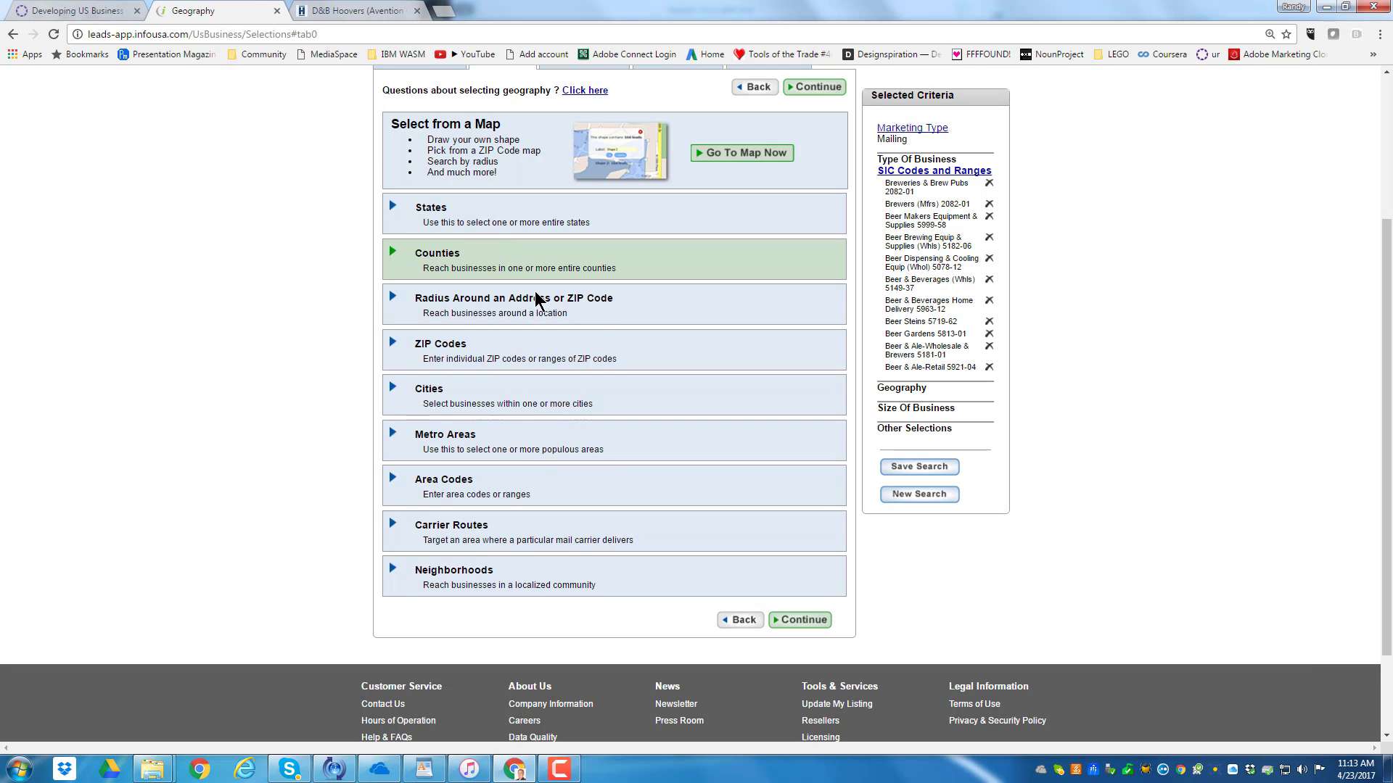
{"action": "scroll", "coordinate": [653, 450], "scroll_direction": "up", "scroll_amount": 6}
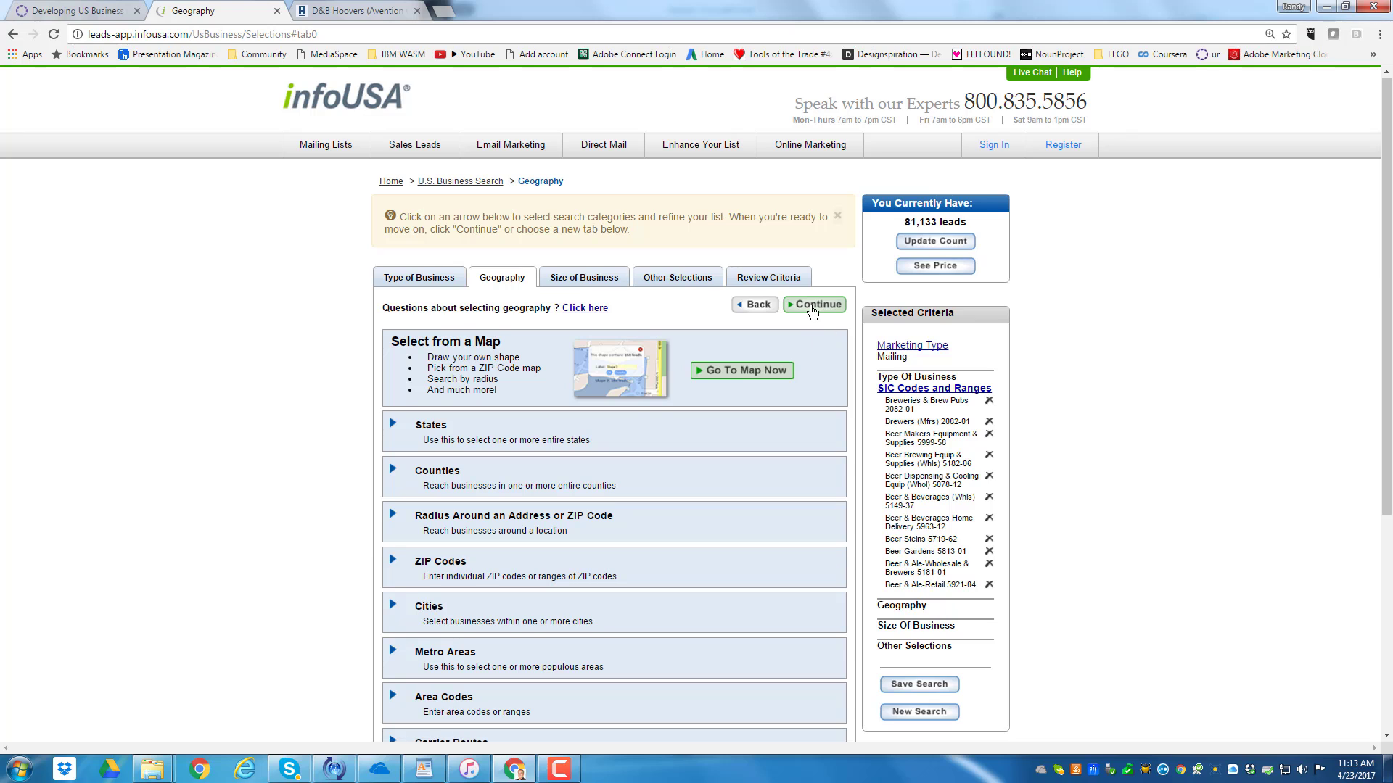
{"action": "left_click", "coordinate": [815, 306]}
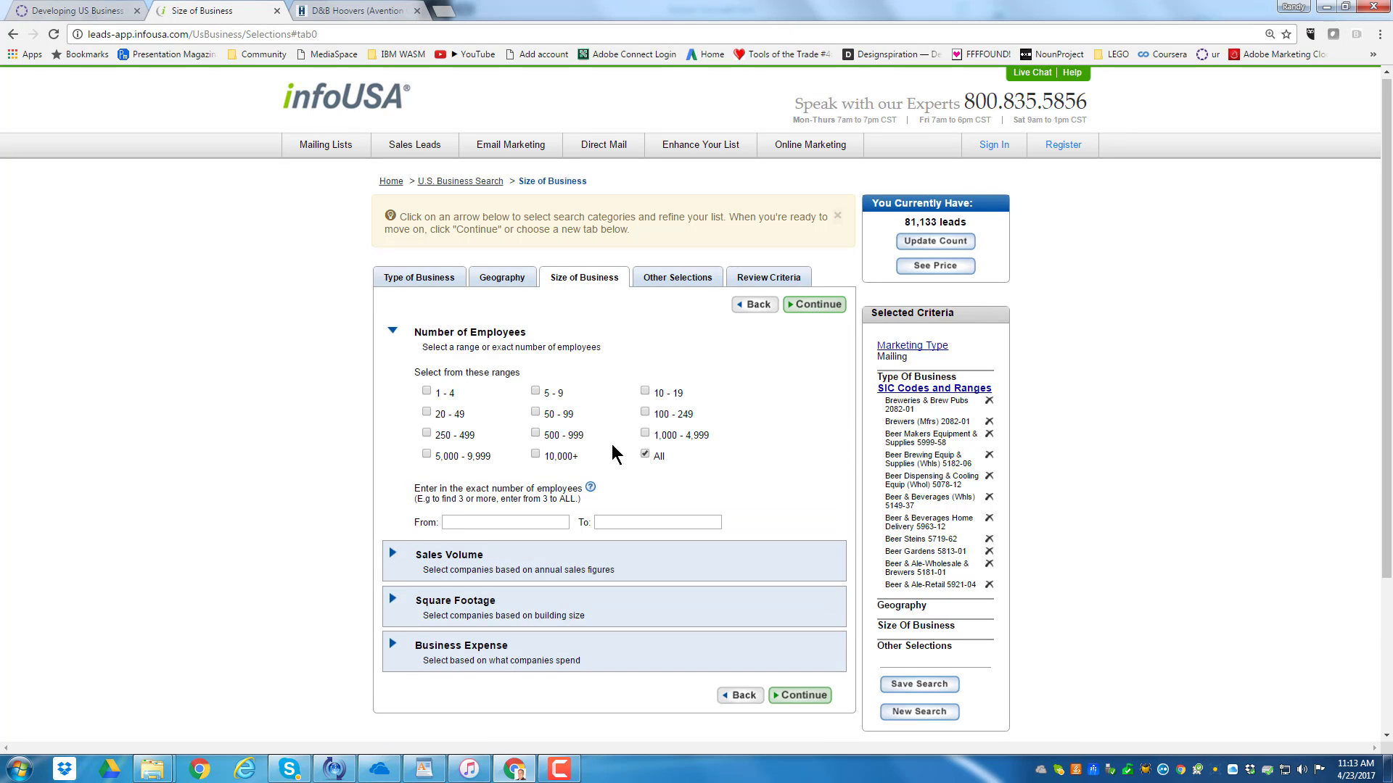
Limit the number of employees to the ranges 500 - 999, 1,000 - 4,999, 5,000 - 9,999 and 10,000+
{"action": "left_click", "coordinate": [536, 433]}
{"action": "left_click", "coordinate": [645, 434]}
{"action": "left_click", "coordinate": [428, 455]}
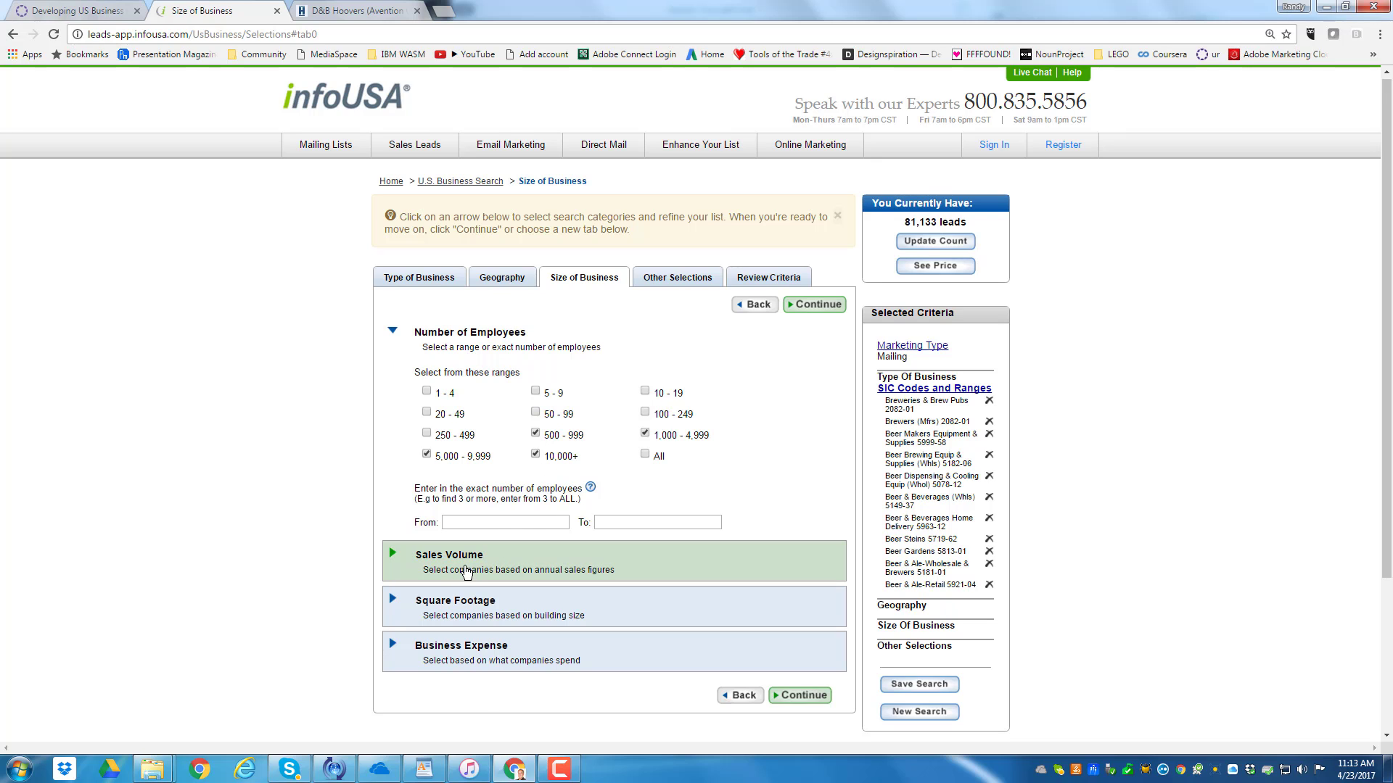
Examine the Sales Volume, Square Footage and Business Expense options, and continue to the other selections without setting them
{"action": "left_click", "coordinate": [468, 567]}
{"action": "scroll", "coordinate": [558, 606], "scroll_direction": "down", "scroll_amount": 2}
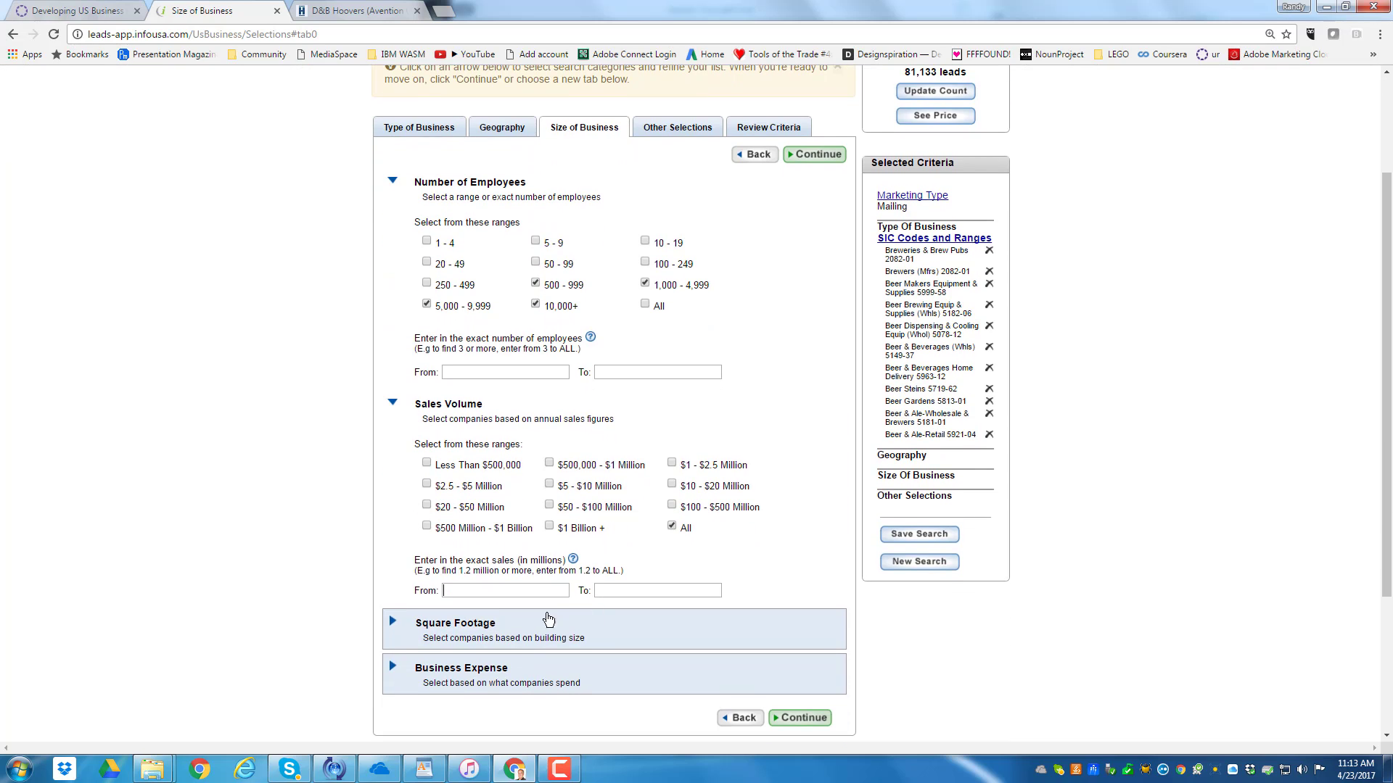
{"action": "left_click", "coordinate": [574, 637]}
{"action": "scroll", "coordinate": [573, 624], "scroll_direction": "down", "scroll_amount": 3}
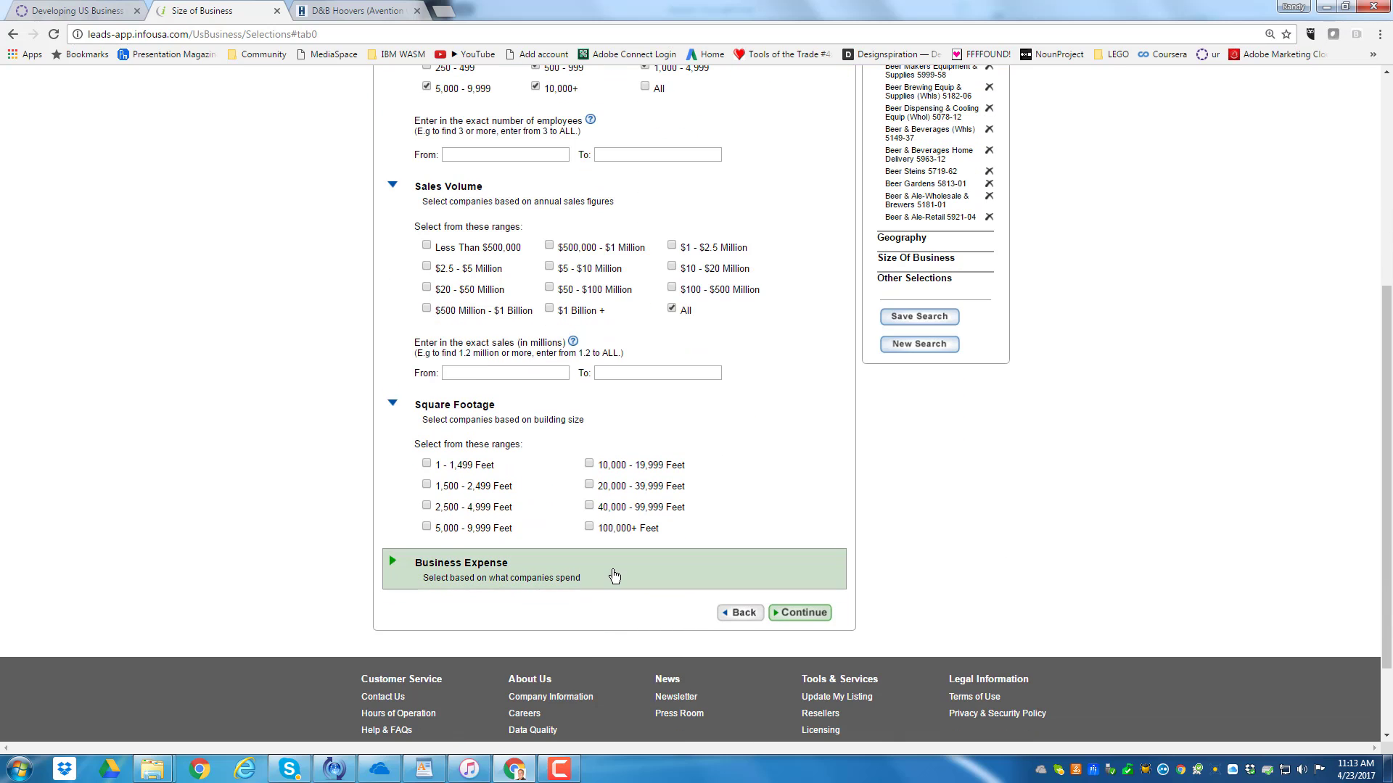
{"action": "left_click", "coordinate": [614, 576]}
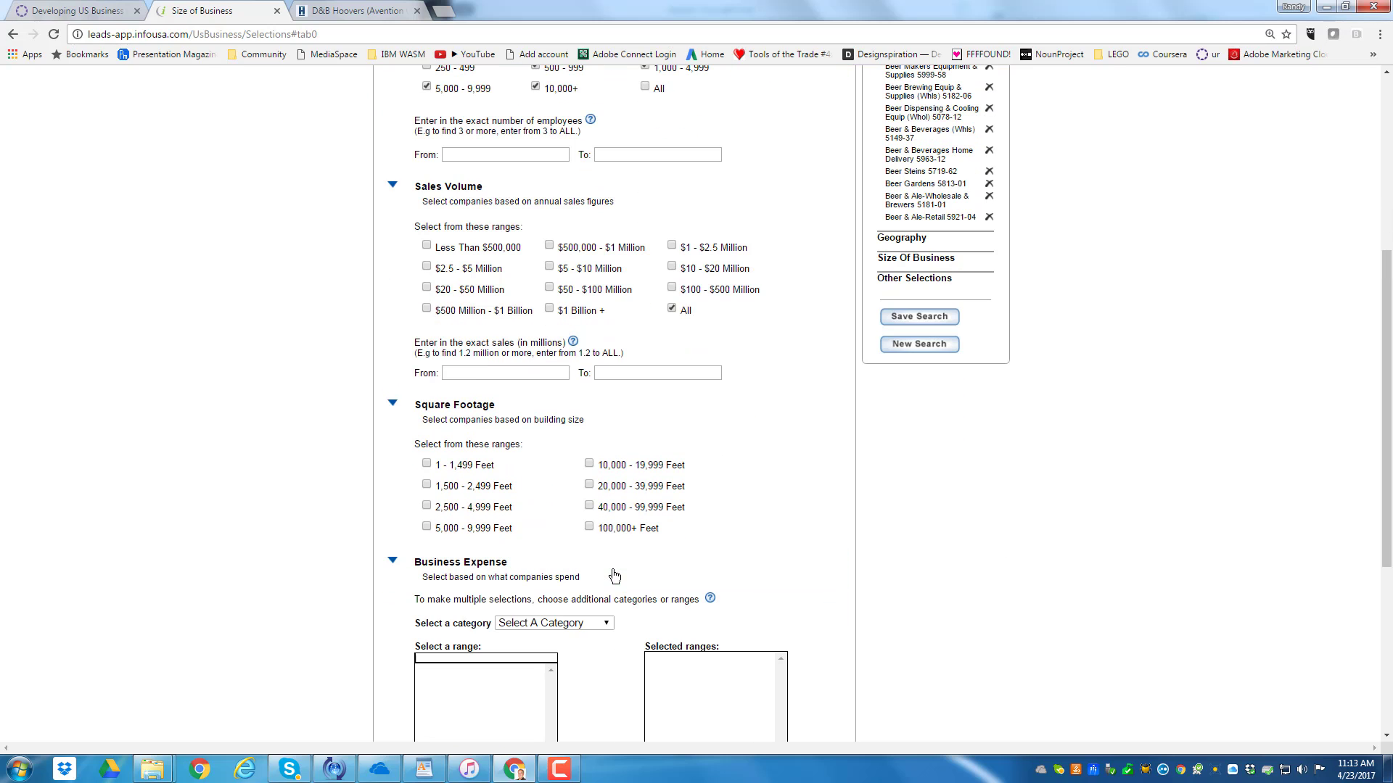
{"action": "left_click", "coordinate": [607, 624]}
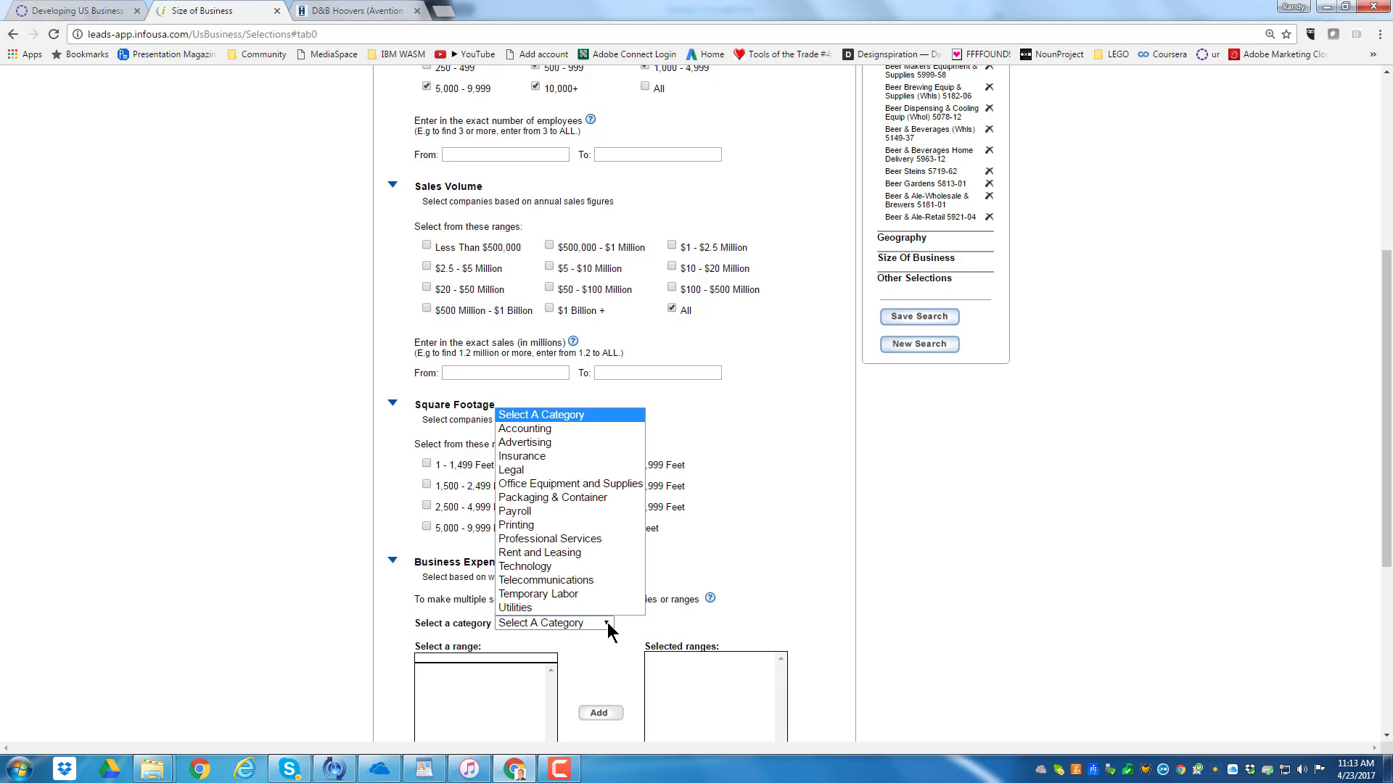
{"action": "left_click", "coordinate": [778, 510]}
{"action": "scroll", "coordinate": [787, 435], "scroll_direction": "up", "scroll_amount": 5}
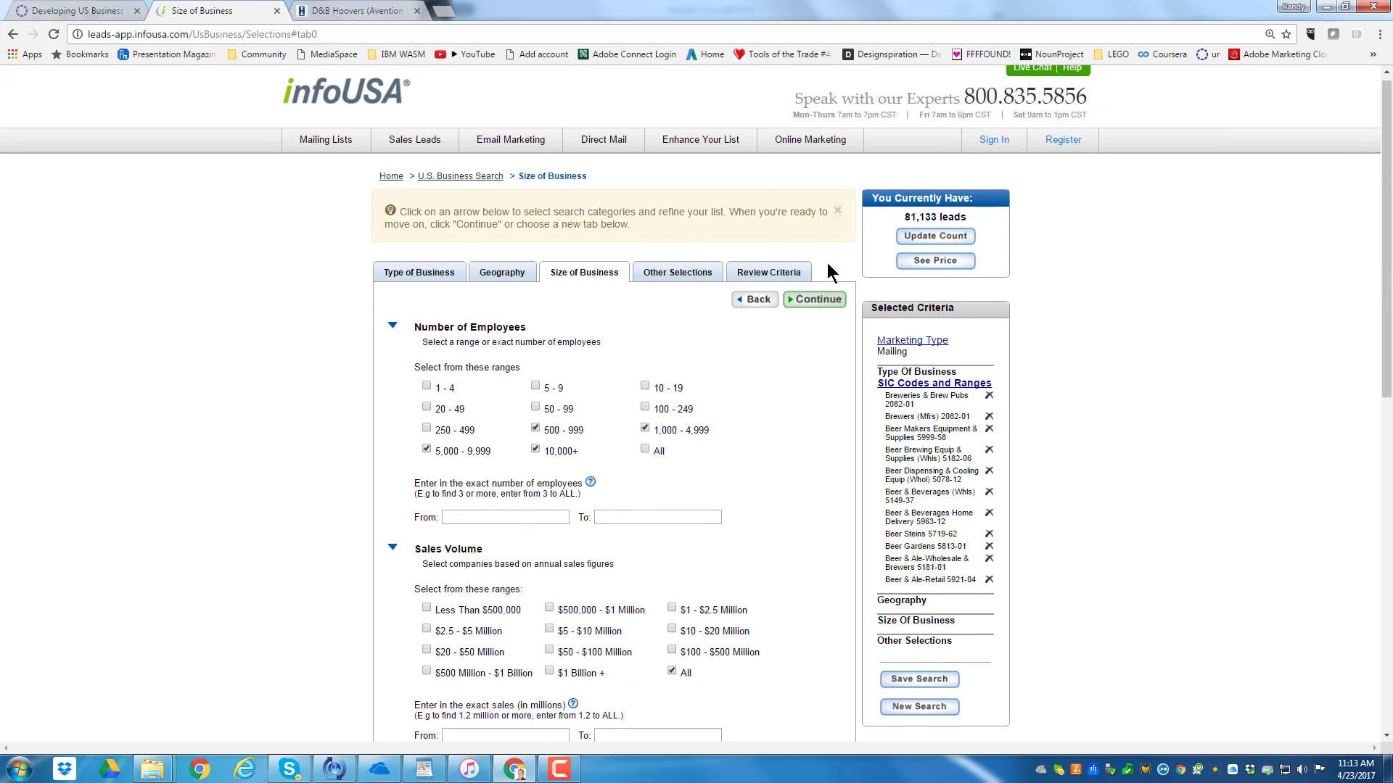
{"action": "left_click", "coordinate": [813, 304]}
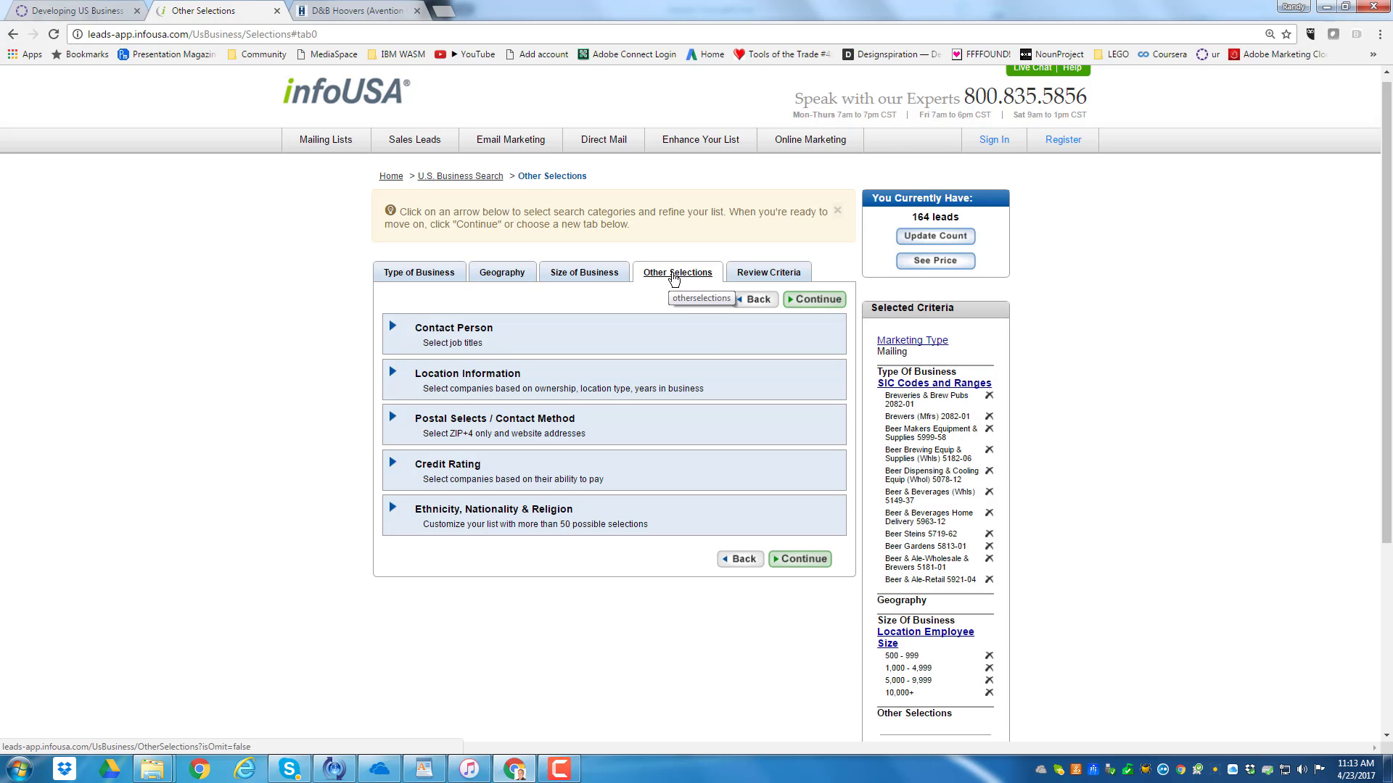
Return to business size, add the employee ranges 20 - 49, 50 - 99, 100 - 249 and 250 - 499, and apply them
{"action": "left_click", "coordinate": [575, 276]}
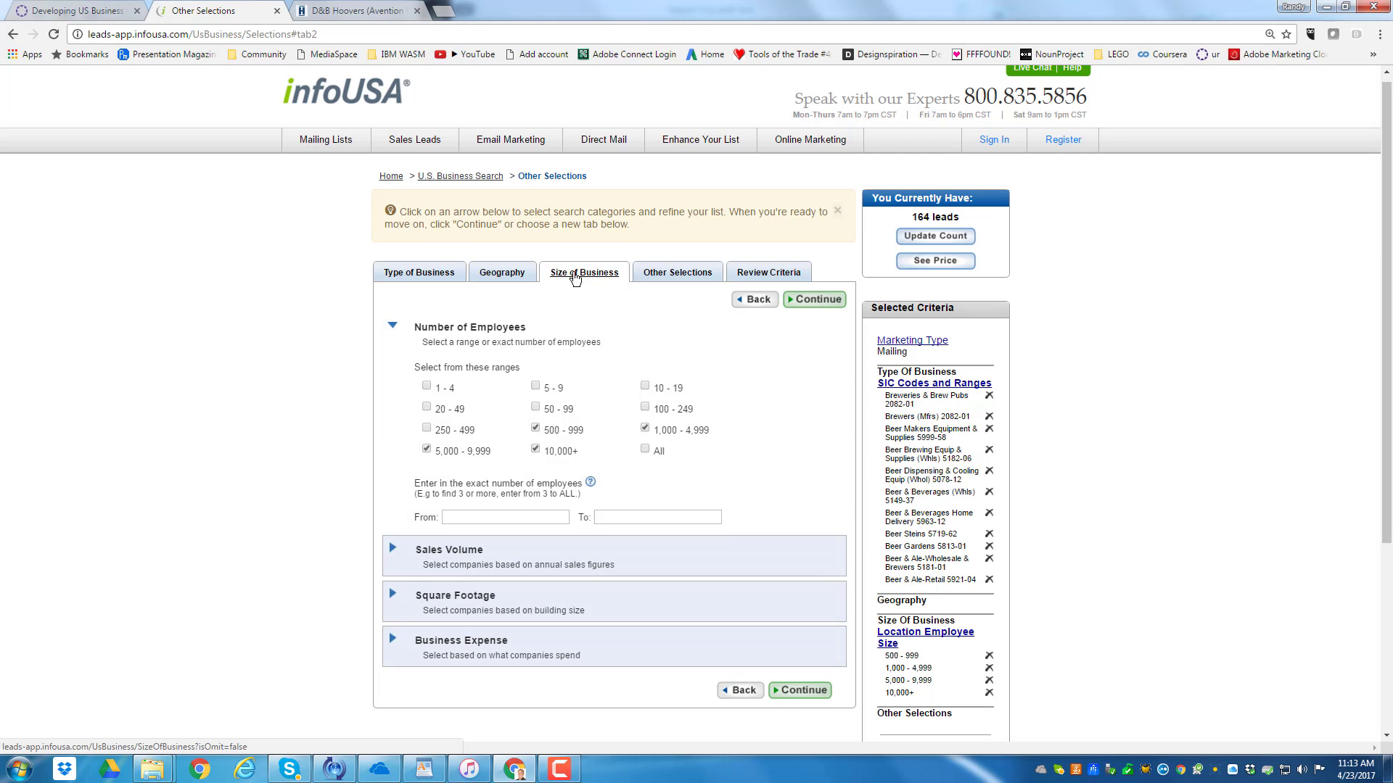
{"action": "left_click", "coordinate": [426, 429]}
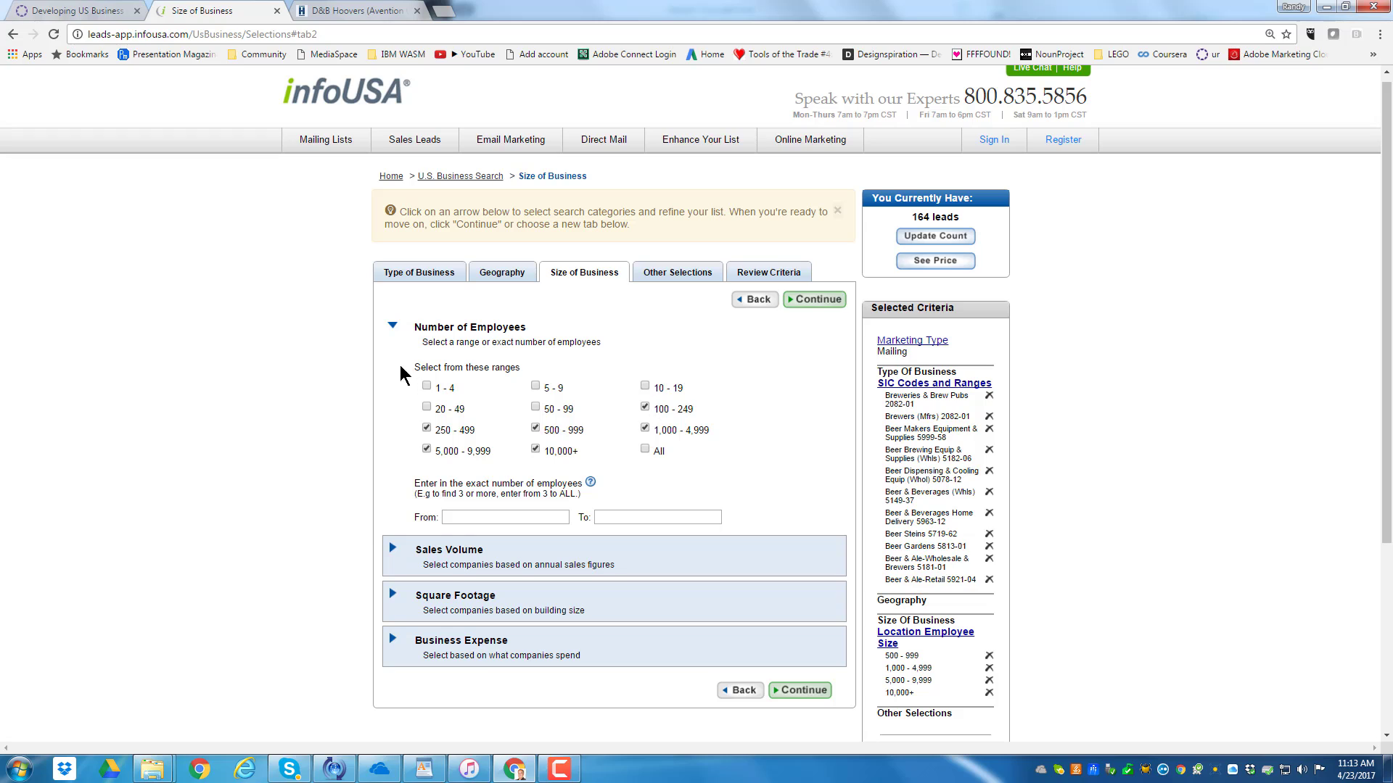
{"action": "left_click", "coordinate": [427, 408]}
{"action": "left_click", "coordinate": [537, 409]}
{"action": "left_click", "coordinate": [814, 300]}
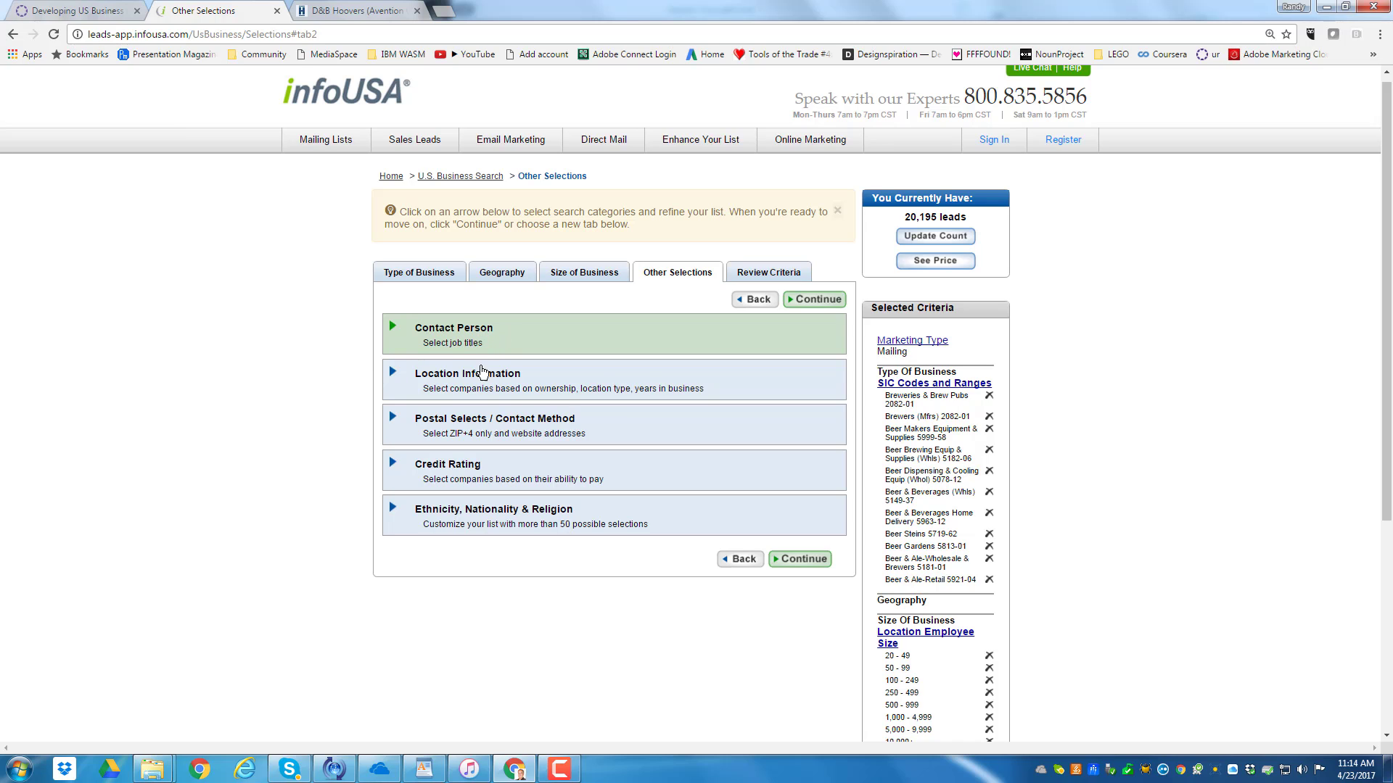
Expand the location information and restrict the location type to Corporate Headquarters
{"action": "left_click", "coordinate": [523, 393]}
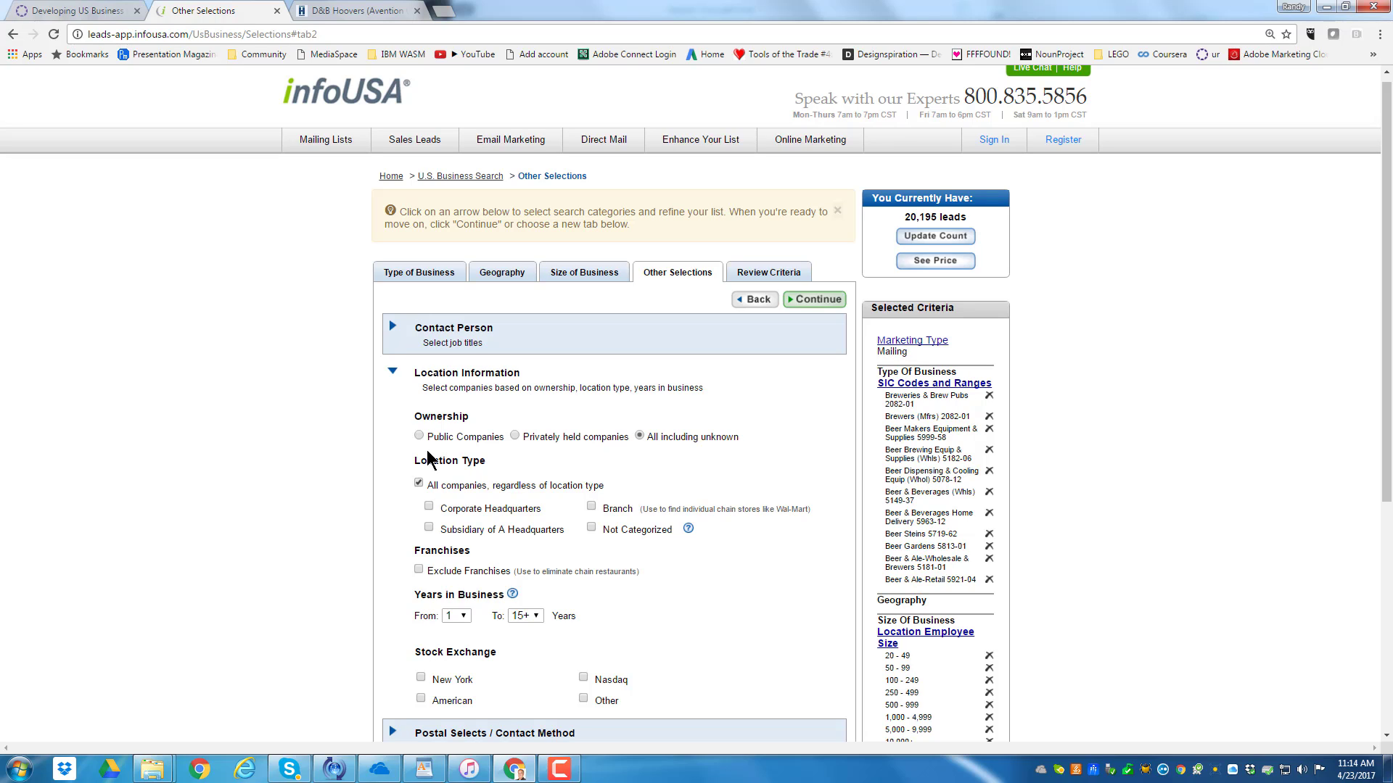
{"action": "left_click", "coordinate": [428, 508]}
{"action": "scroll", "coordinate": [625, 522], "scroll_direction": "down", "scroll_amount": 1}
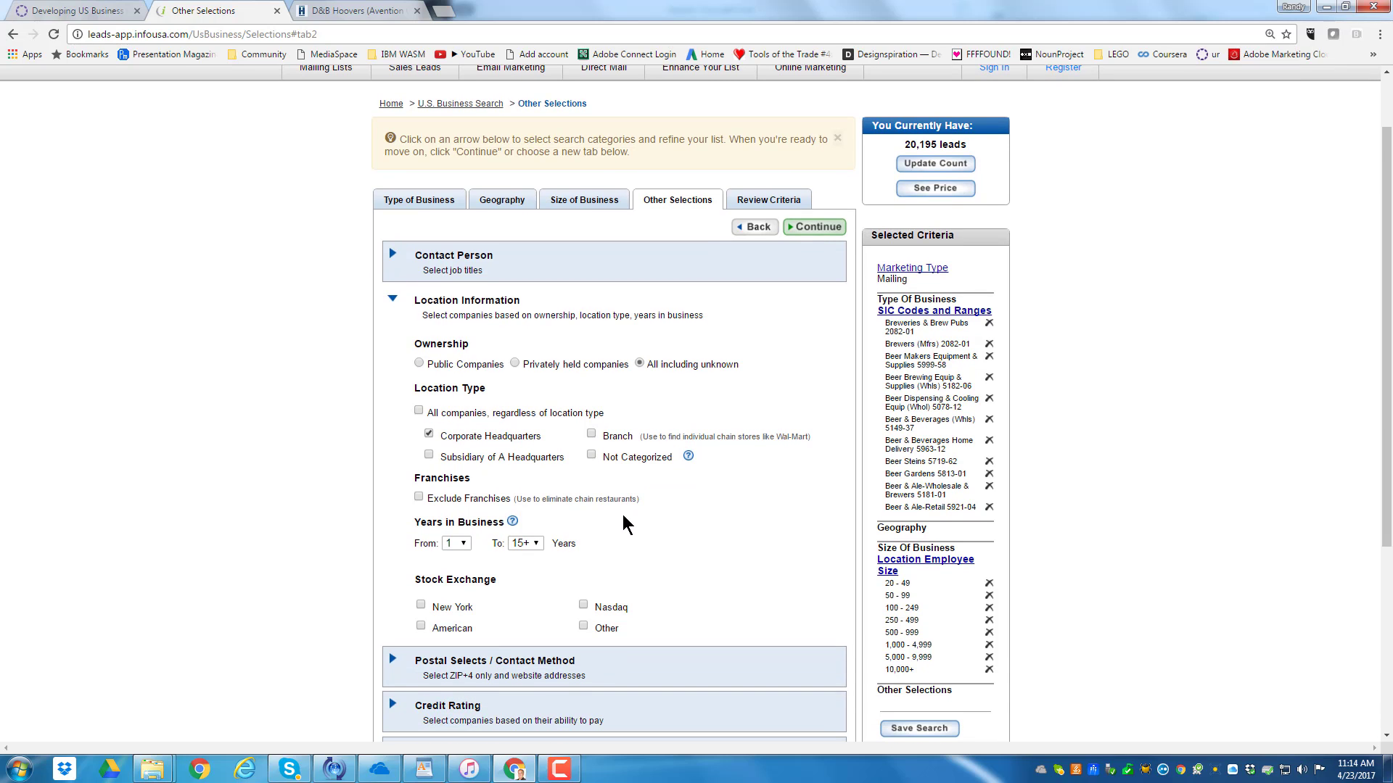
{"action": "scroll", "coordinate": [541, 566], "scroll_direction": "up", "scroll_amount": 1}
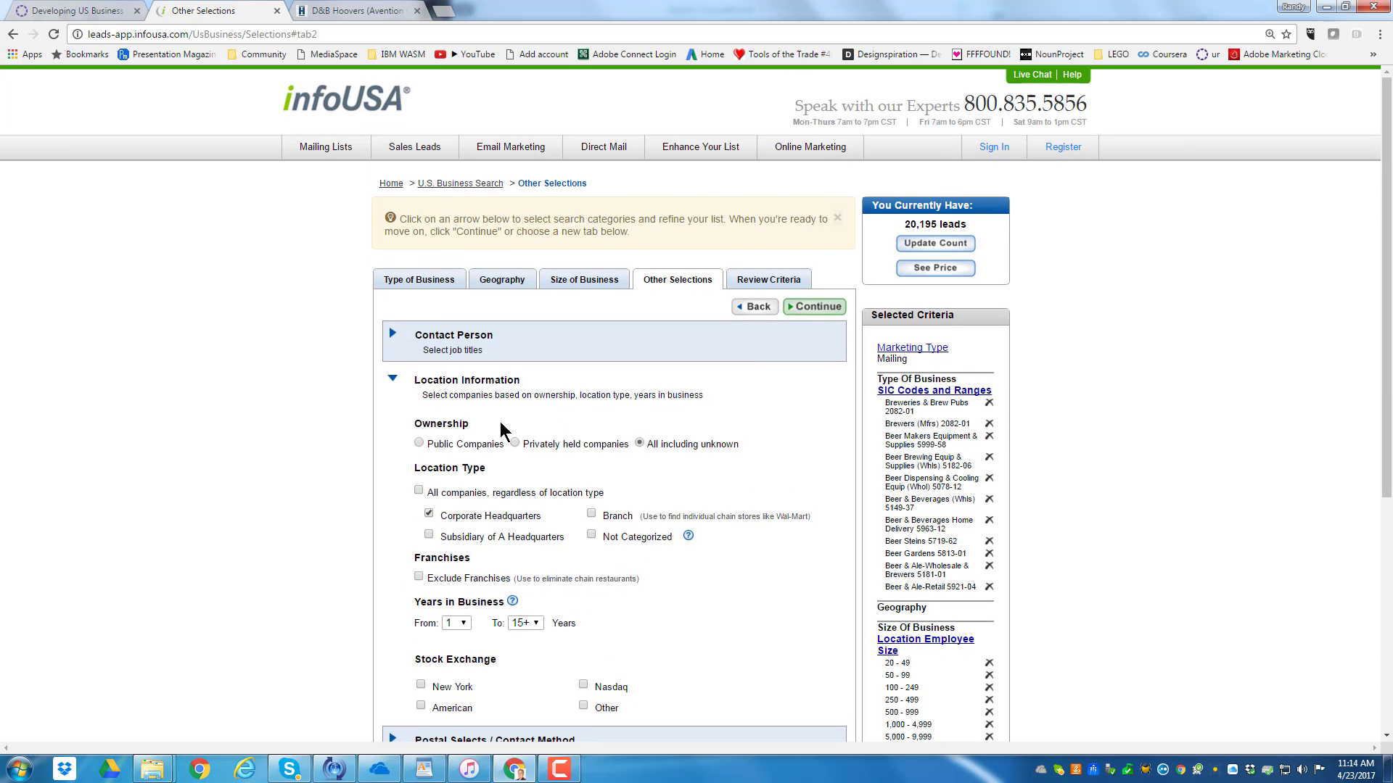
Expand the contact person criteria and add Chairman to the selected job titles
{"action": "scroll", "coordinate": [519, 473], "scroll_direction": "down", "scroll_amount": 3}
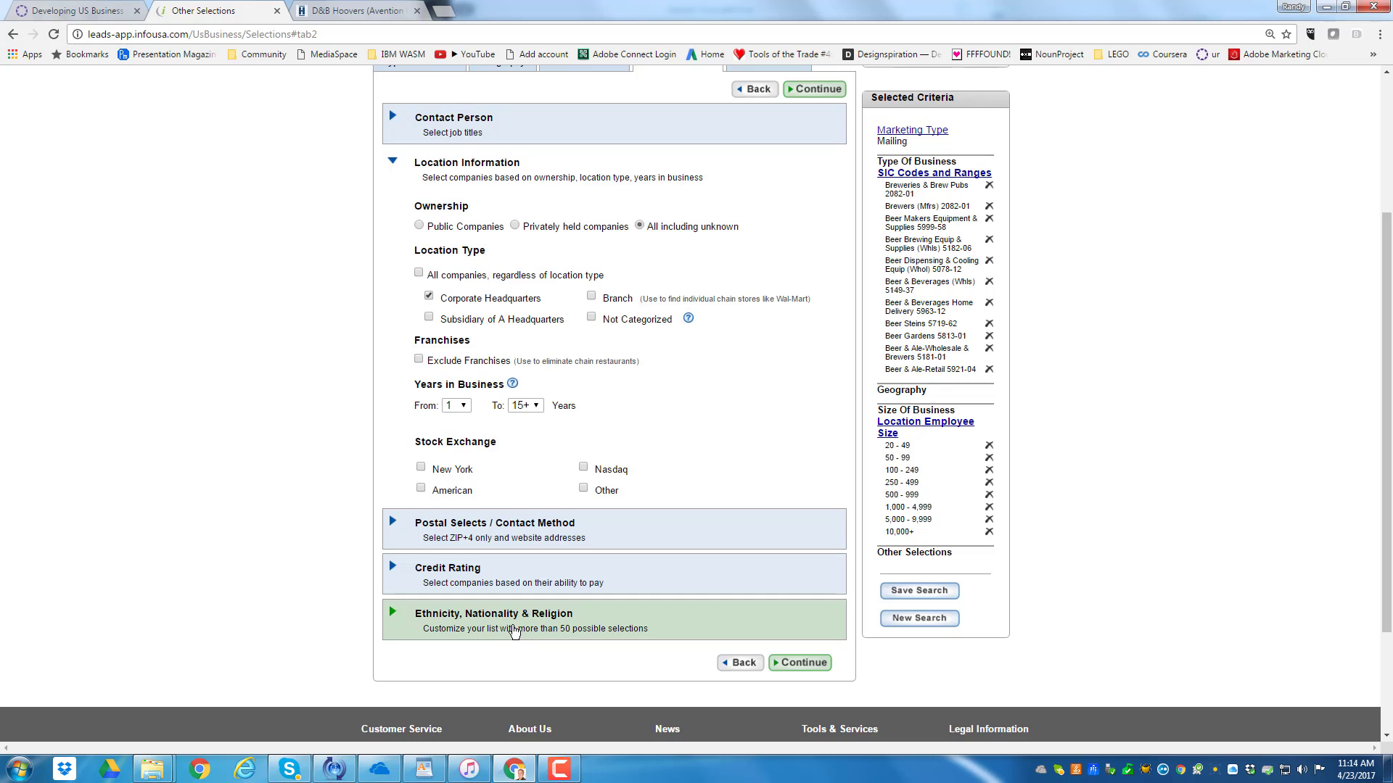
{"action": "scroll", "coordinate": [515, 631], "scroll_direction": "up", "scroll_amount": 3}
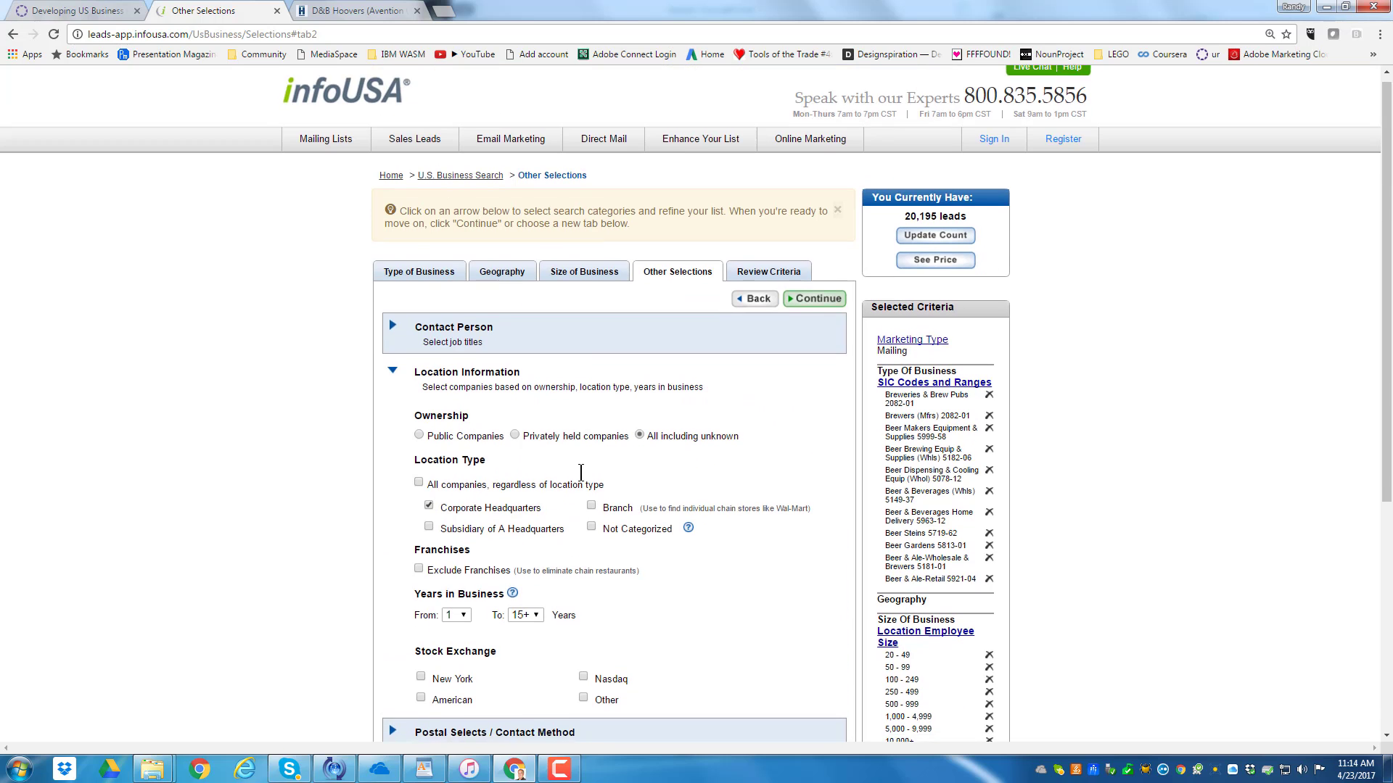
{"action": "left_click", "coordinate": [439, 340]}
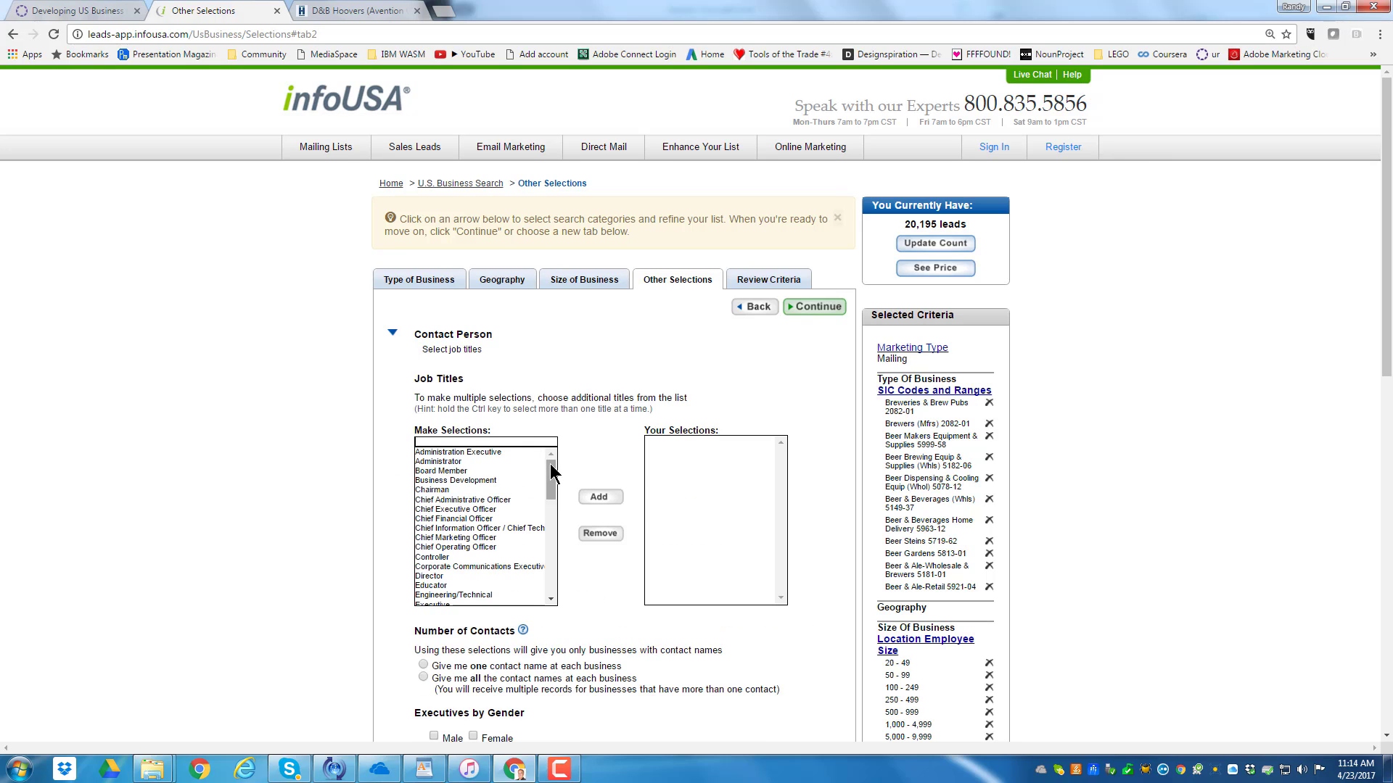
{"action": "left_click", "coordinate": [435, 490]}
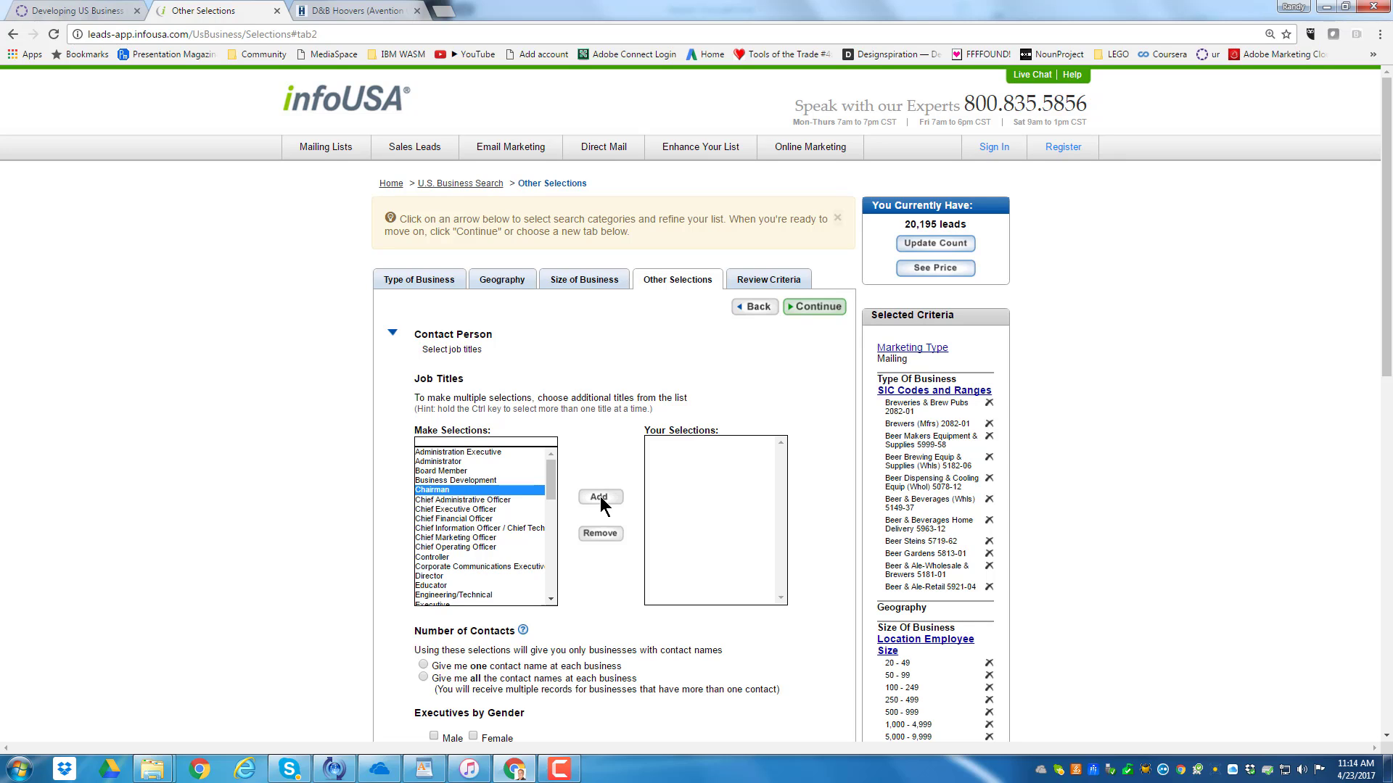
{"action": "left_click", "coordinate": [599, 498]}
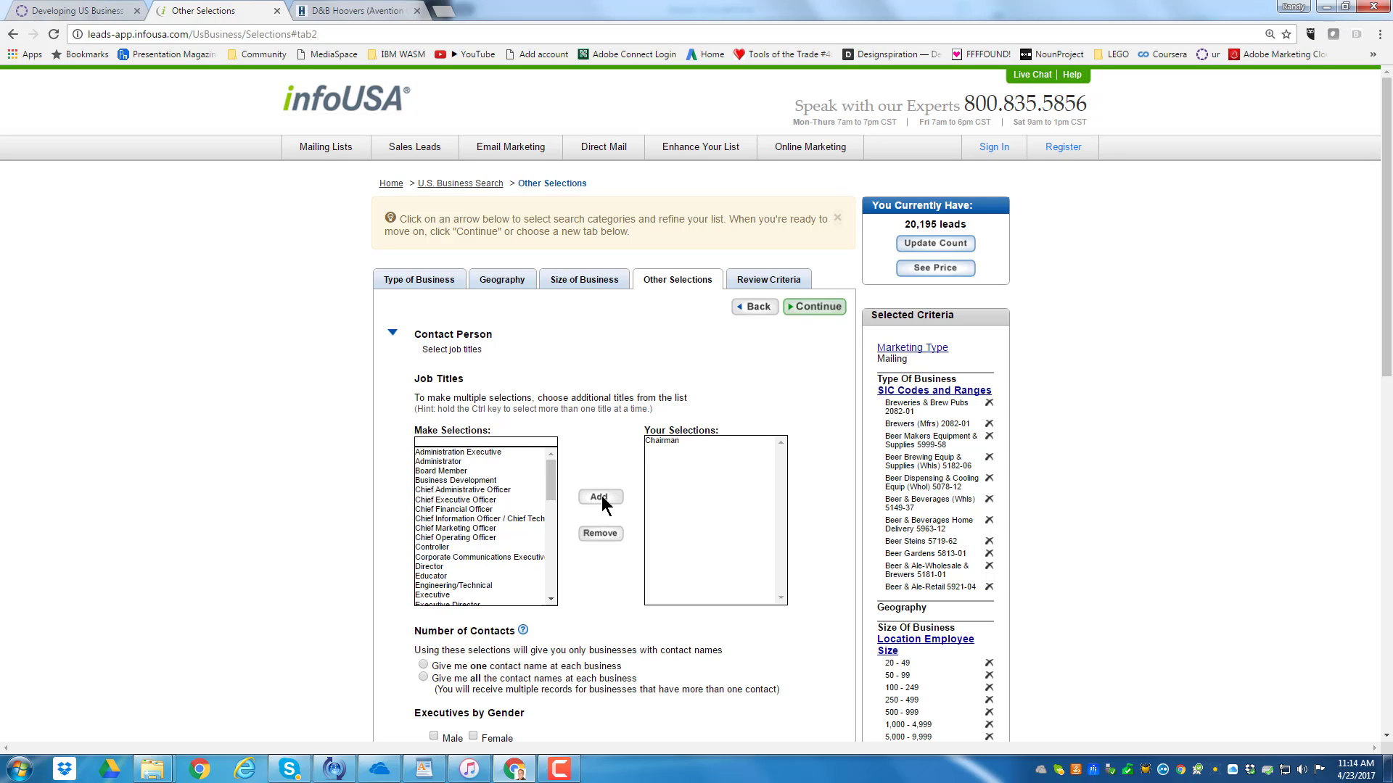
Add the Chief Administrative, Executive, Financial, Information / Technology, Marketing and Operating Officer titles to the job title selections
{"action": "left_click", "coordinate": [461, 482]}
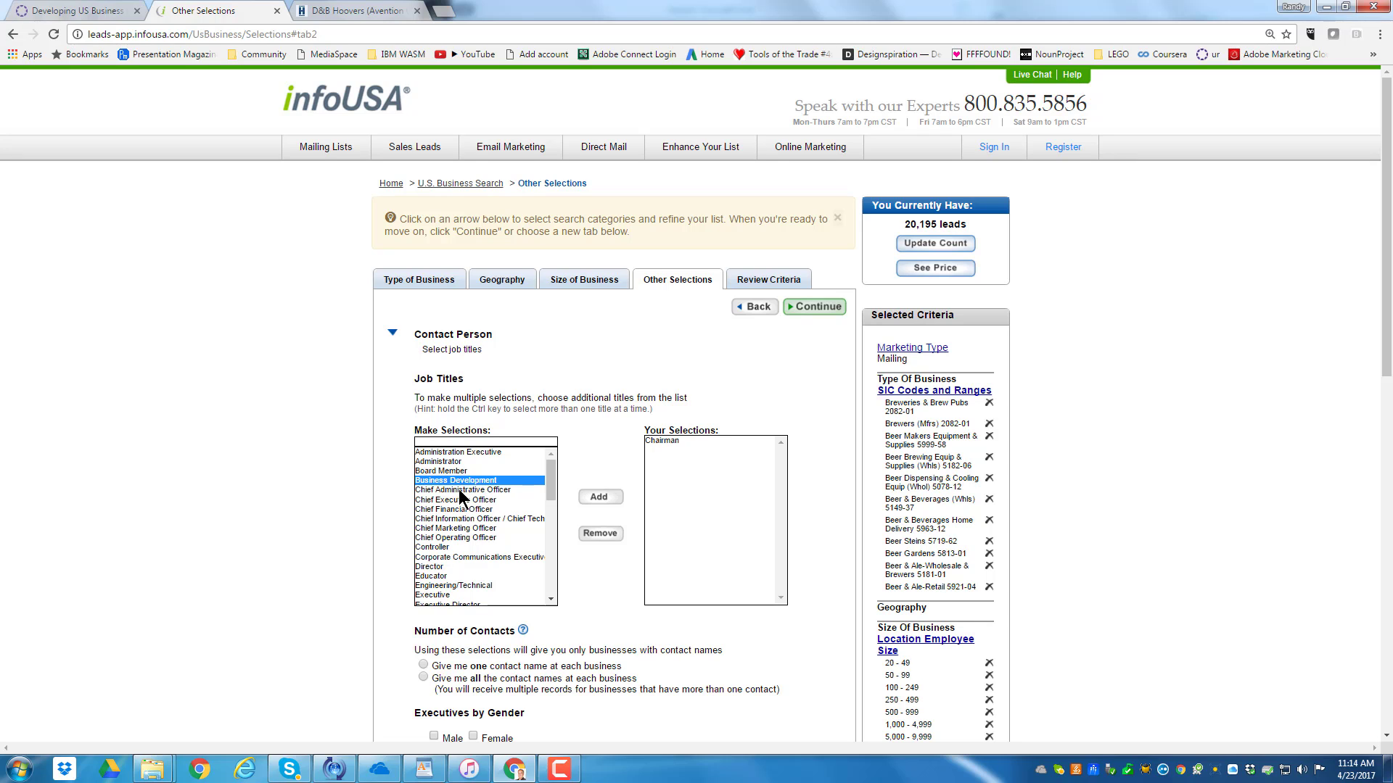
{"action": "left_click", "coordinate": [460, 491]}
{"action": "double_click", "coordinate": [458, 490]}
{"action": "double_click", "coordinate": [455, 491]}
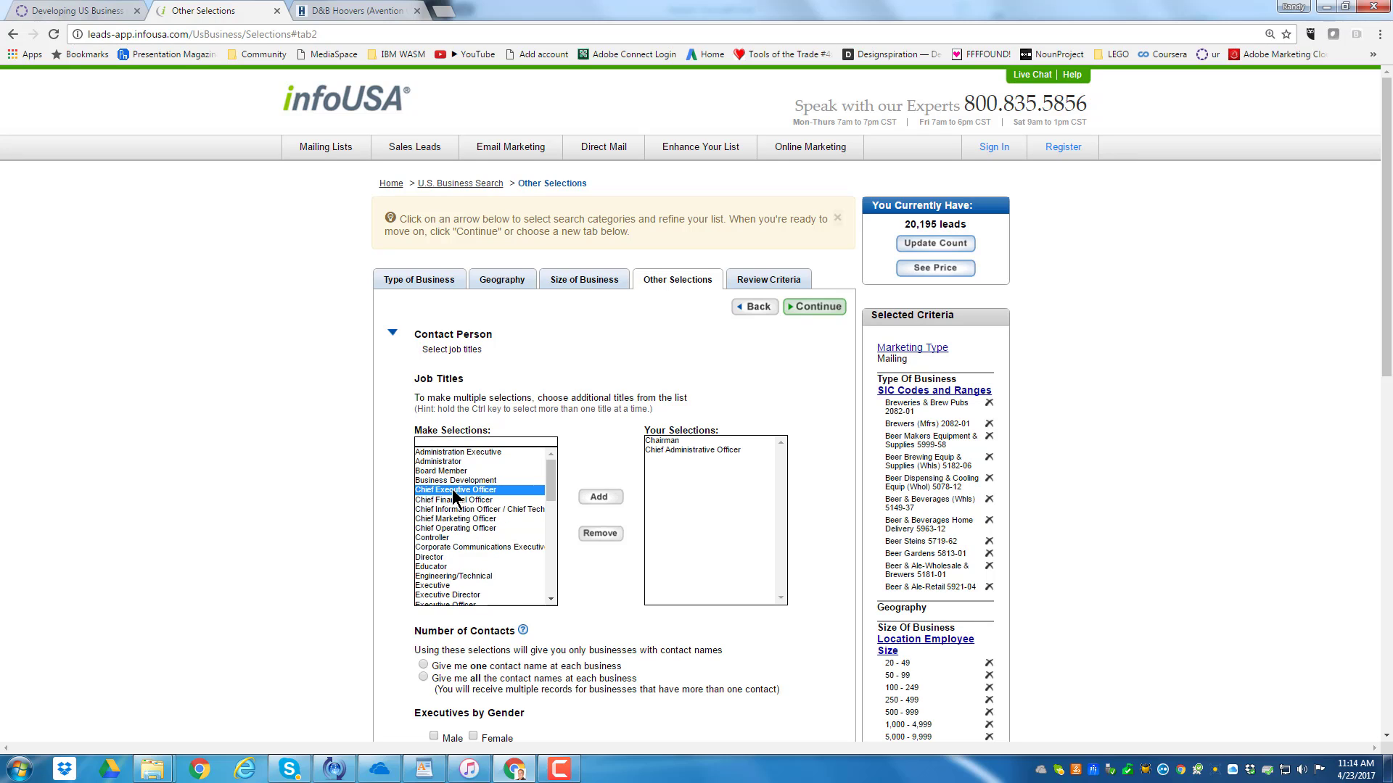
{"action": "double_click", "coordinate": [455, 491]}
{"action": "double_click", "coordinate": [453, 493]}
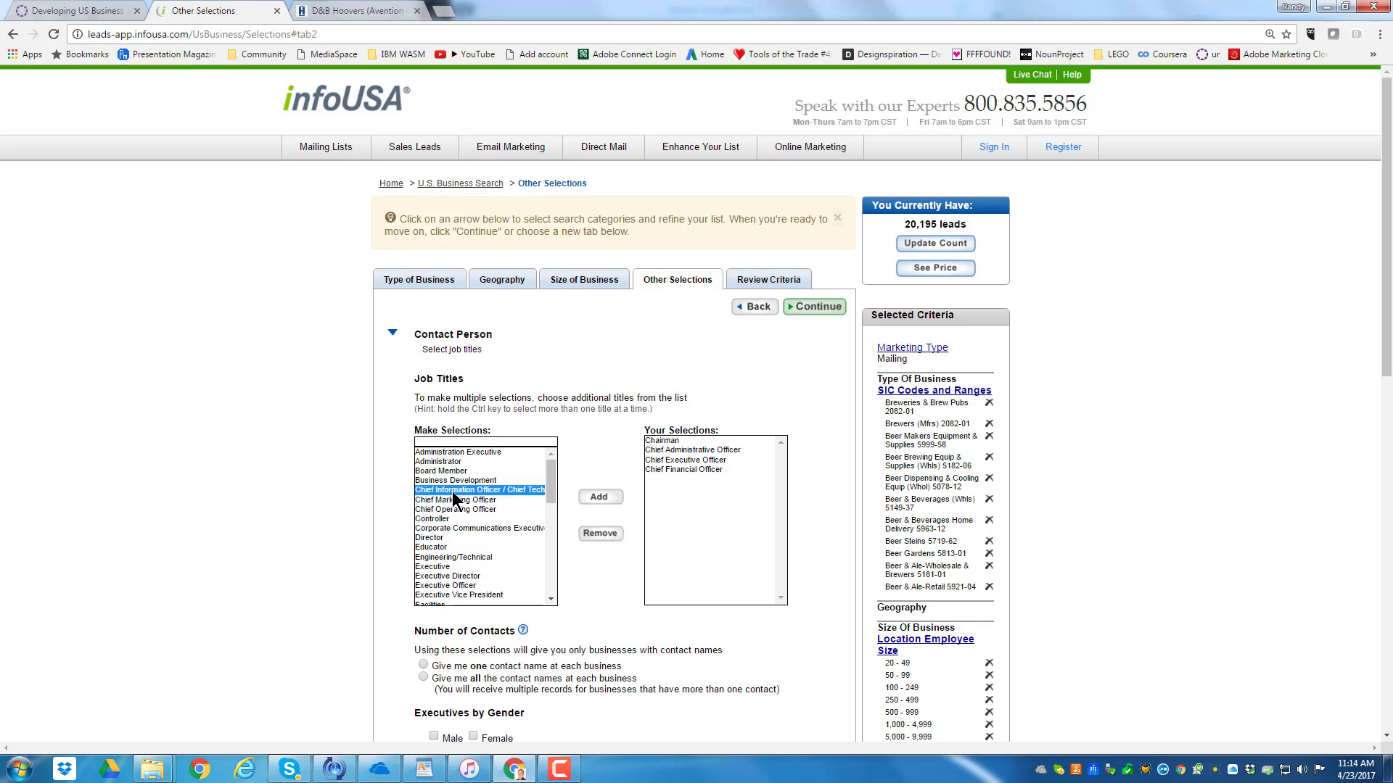
{"action": "double_click", "coordinate": [452, 493]}
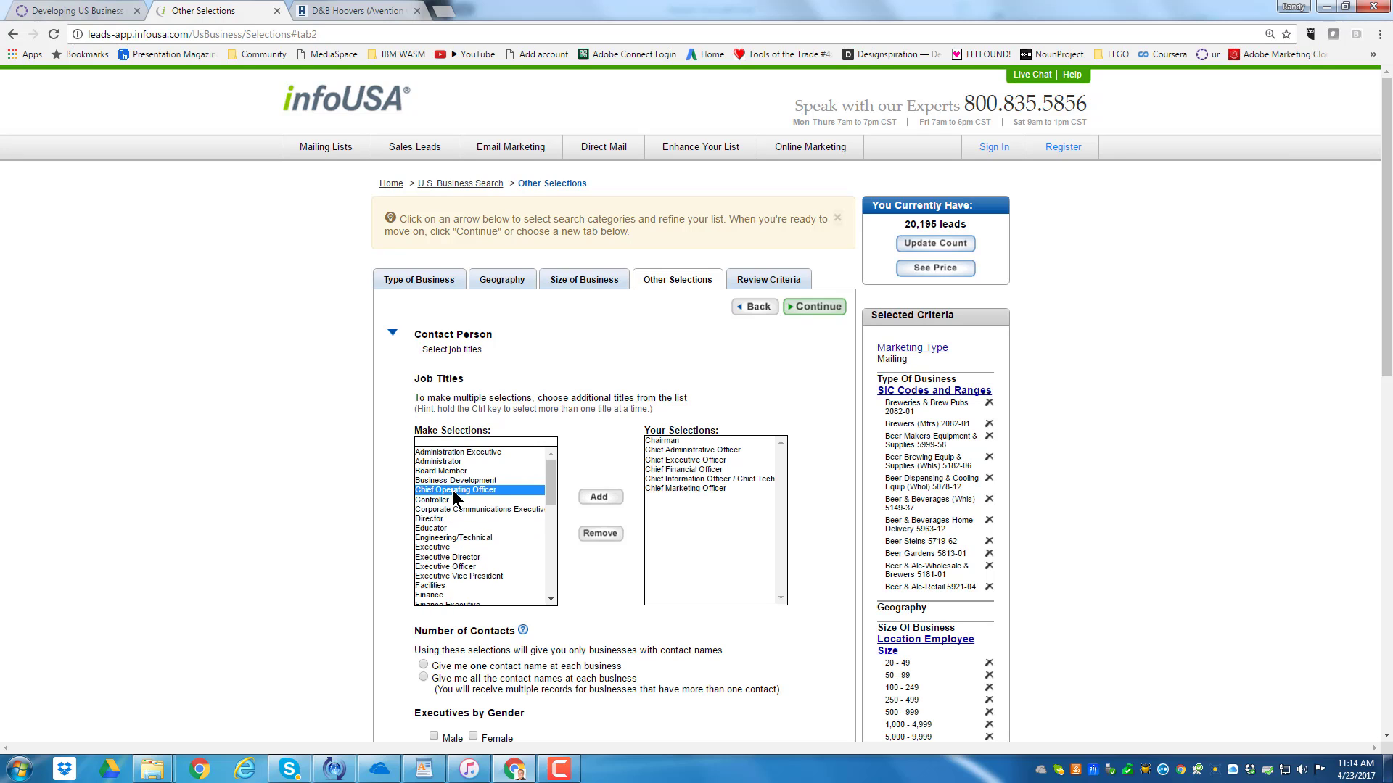
{"action": "double_click", "coordinate": [452, 493]}
Add Controller and Corporate Communications Executive to the job title selections
{"action": "double_click", "coordinate": [443, 490]}
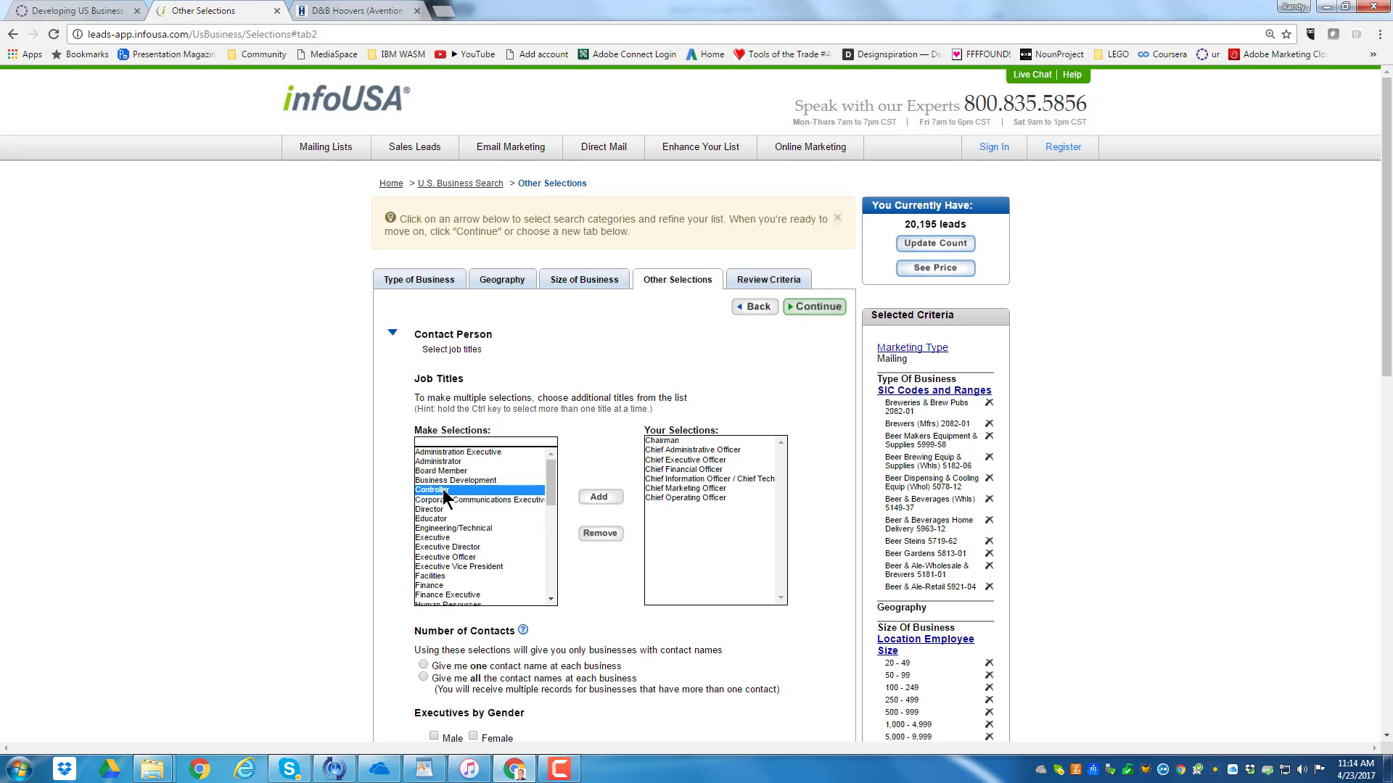
{"action": "double_click", "coordinate": [480, 491]}
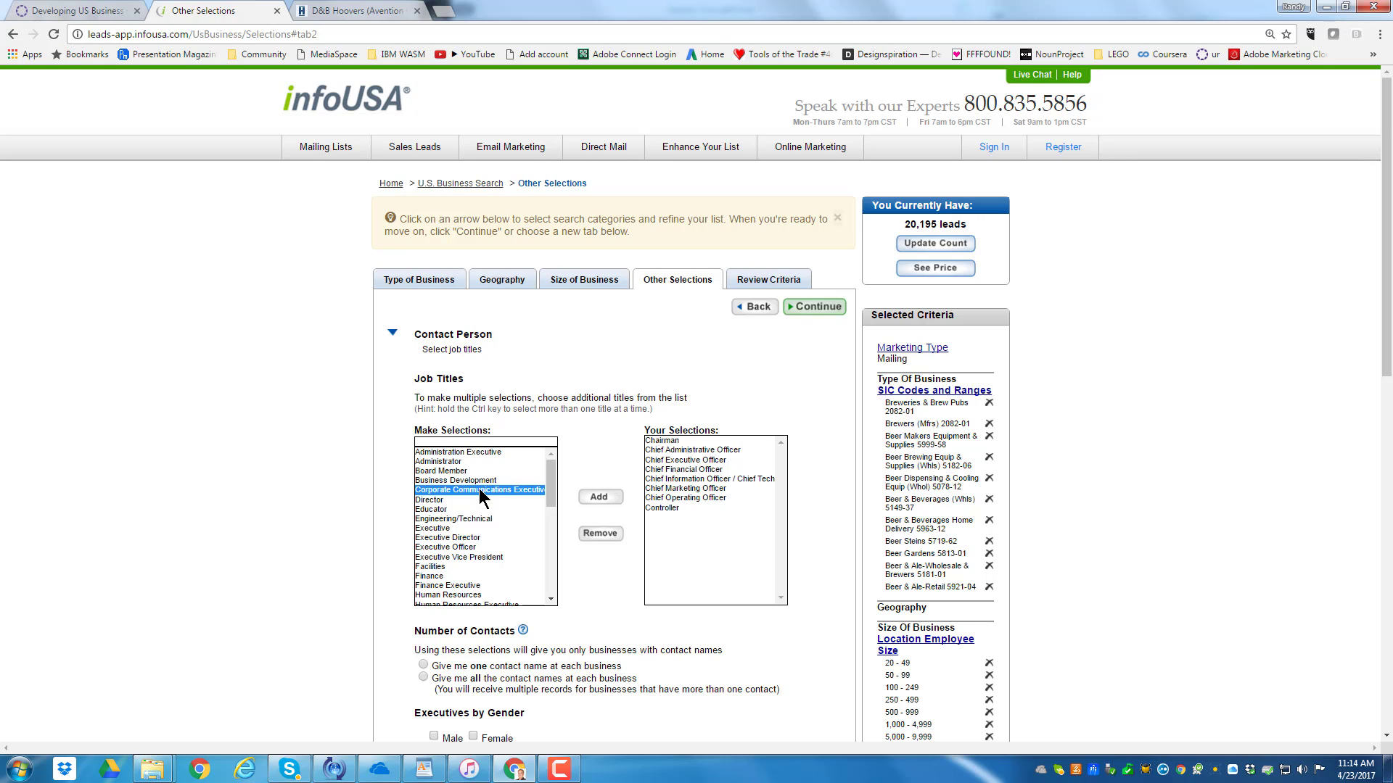
{"action": "mouse_move", "coordinate": [553, 483]}
{"action": "left_mouse_down"}
{"action": "mouse_move", "coordinate": [552, 574]}
{"action": "mouse_move", "coordinate": [558, 476]}
{"action": "left_mouse_up"}
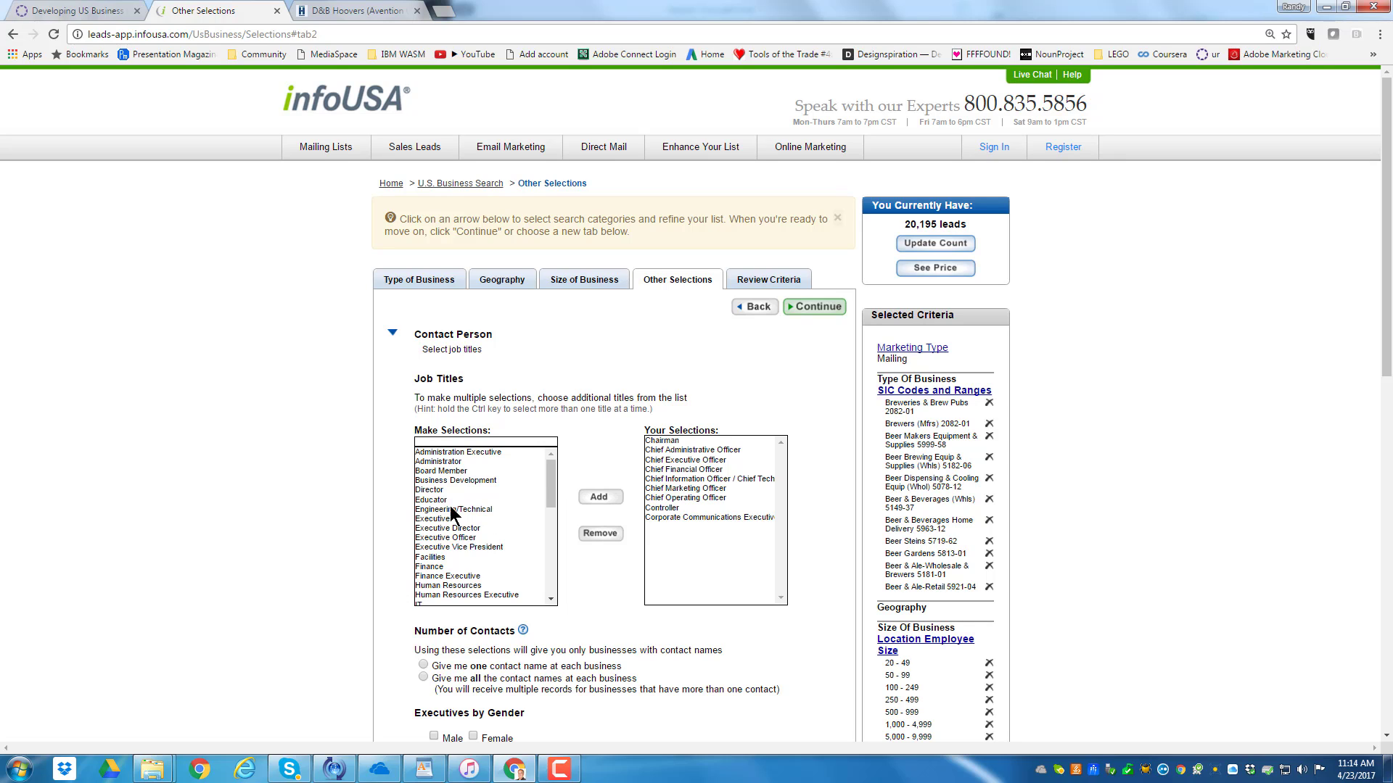
Add the job titles Executive, Executive Director, Executive Officer and Executive Vice President, and continue to the criteria review
{"action": "double_click", "coordinate": [433, 528]}
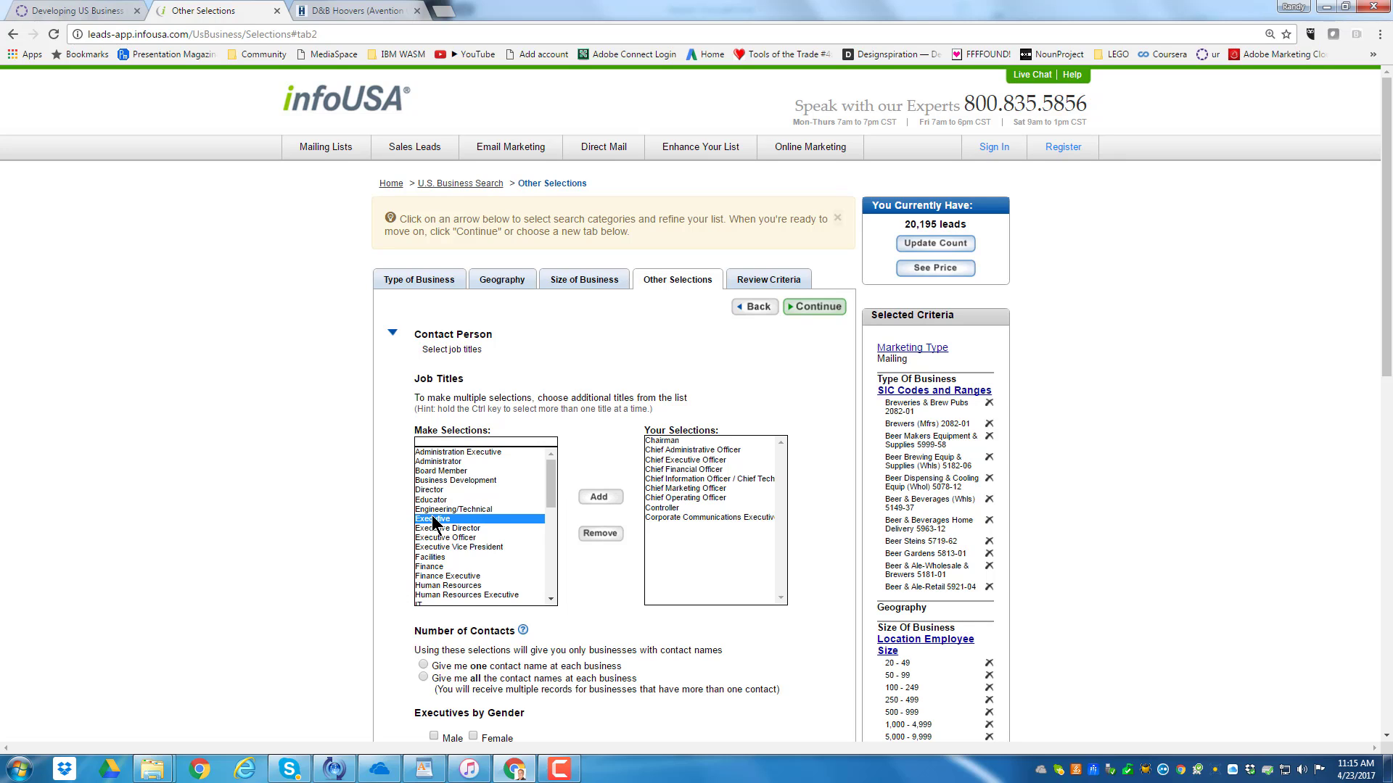
{"action": "double_click", "coordinate": [436, 520]}
{"action": "double_click", "coordinate": [436, 520]}
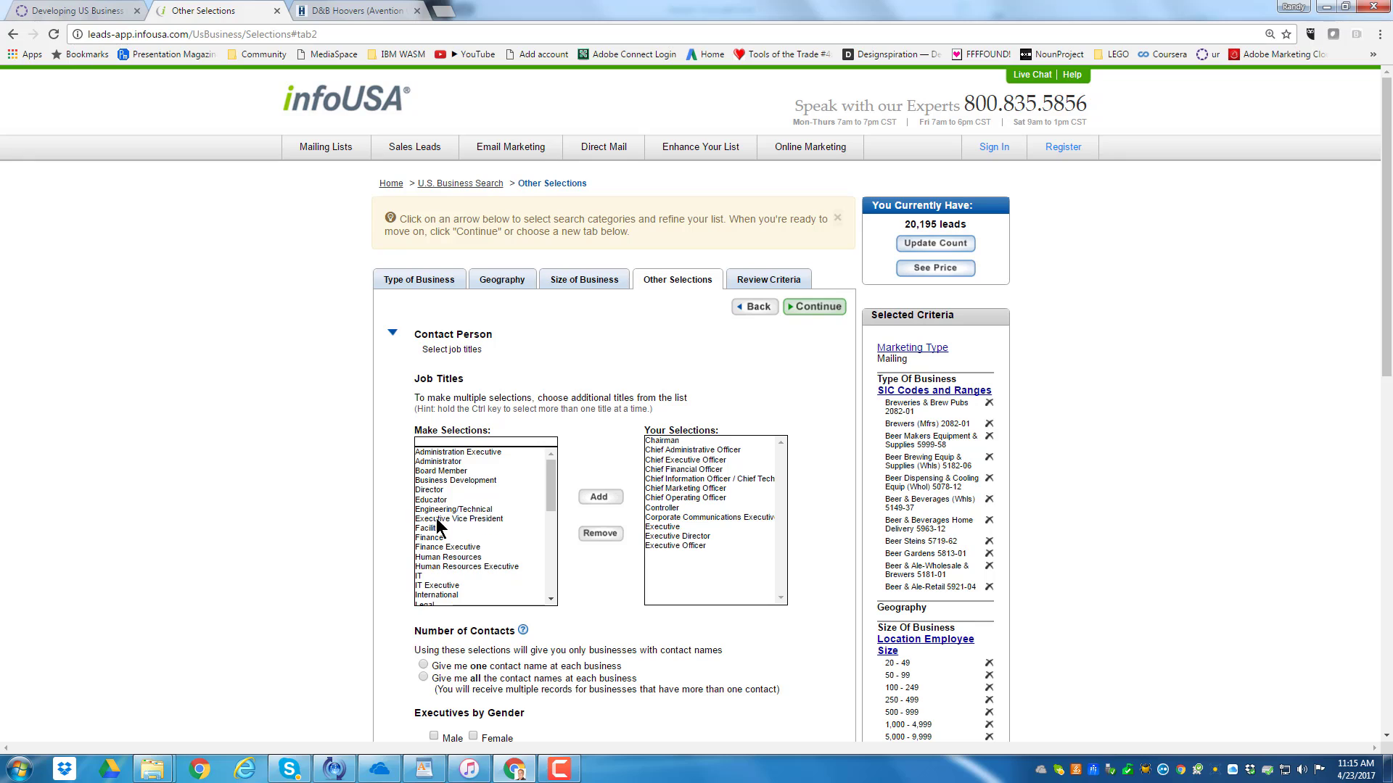
{"action": "double_click", "coordinate": [436, 520]}
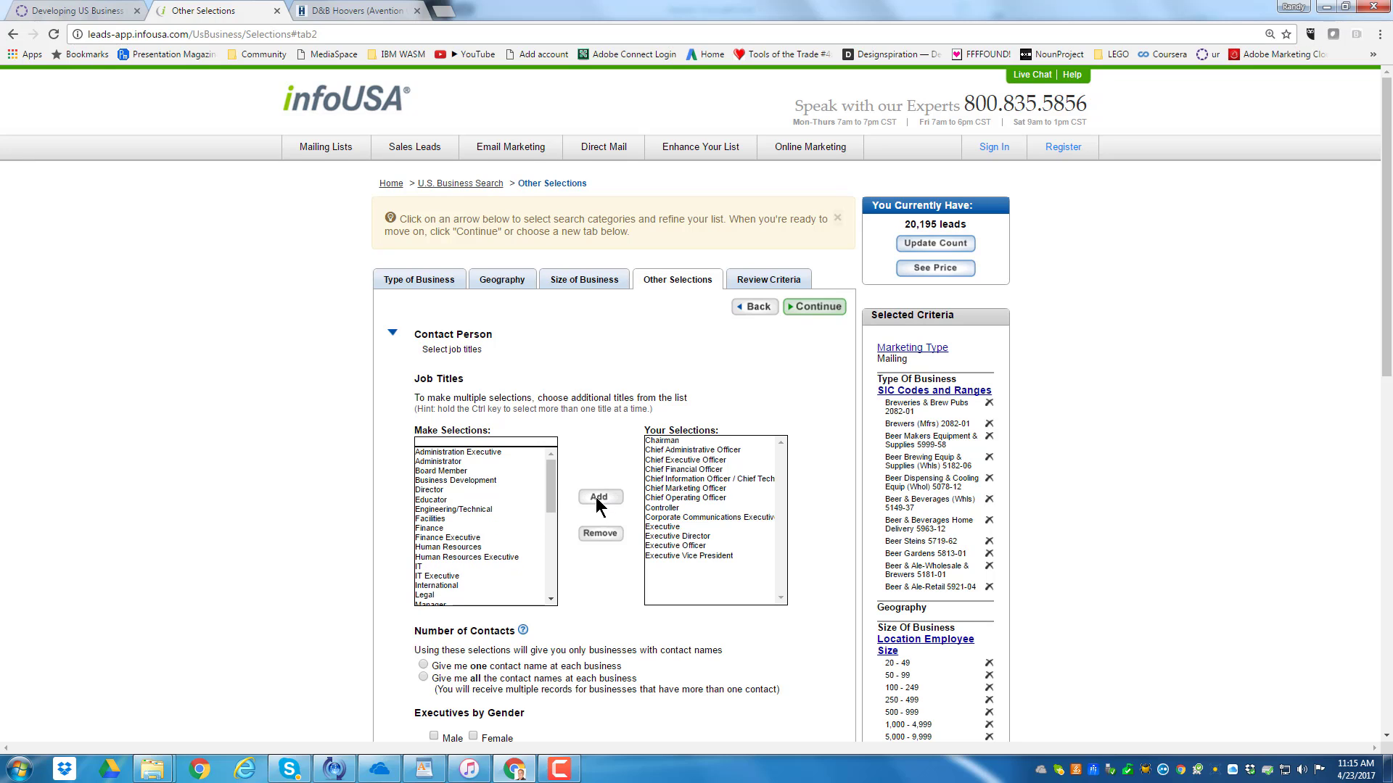
{"action": "left_click", "coordinate": [813, 313]}
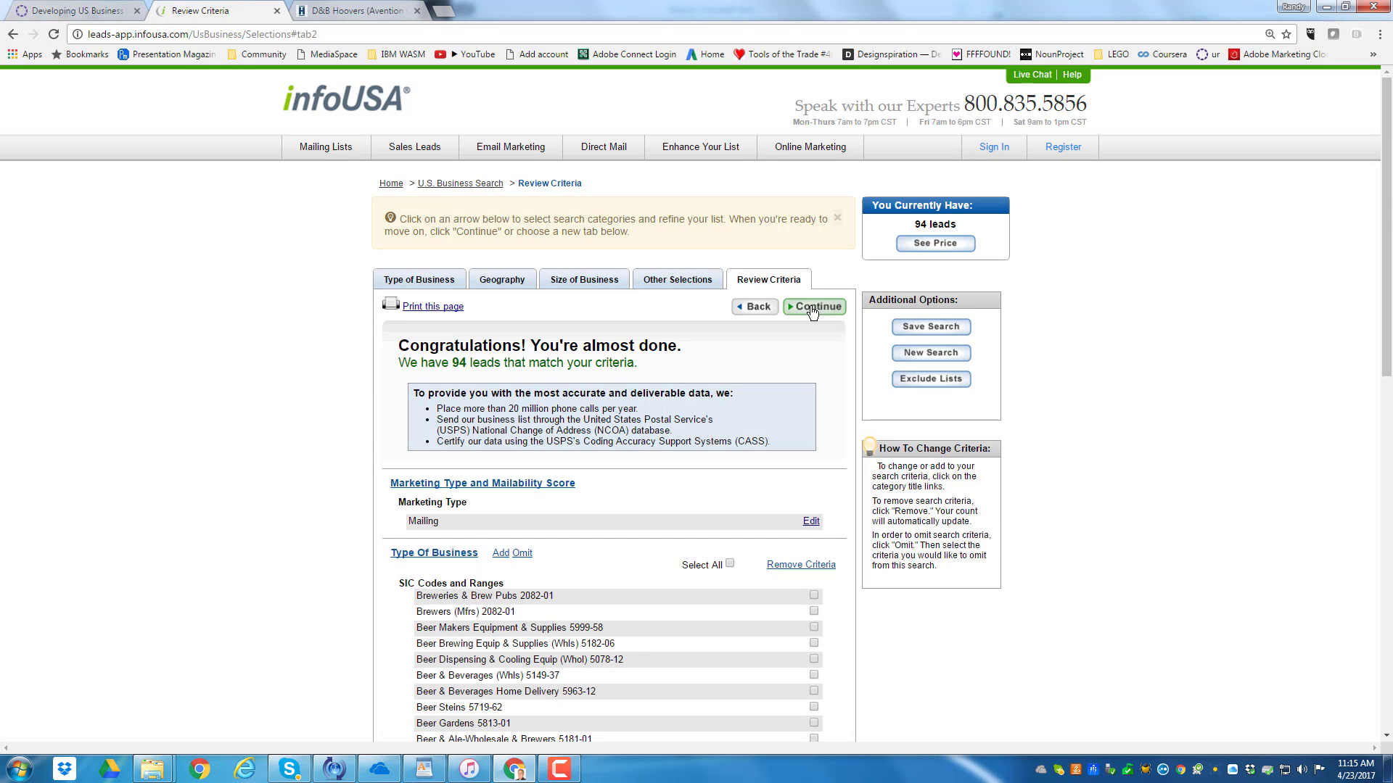
Review the lead count and all chosen criteria: marketing type, SIC codes, employee sizes, job titles and location type
{"action": "scroll", "coordinate": [765, 383], "scroll_direction": "down", "scroll_amount": 3}
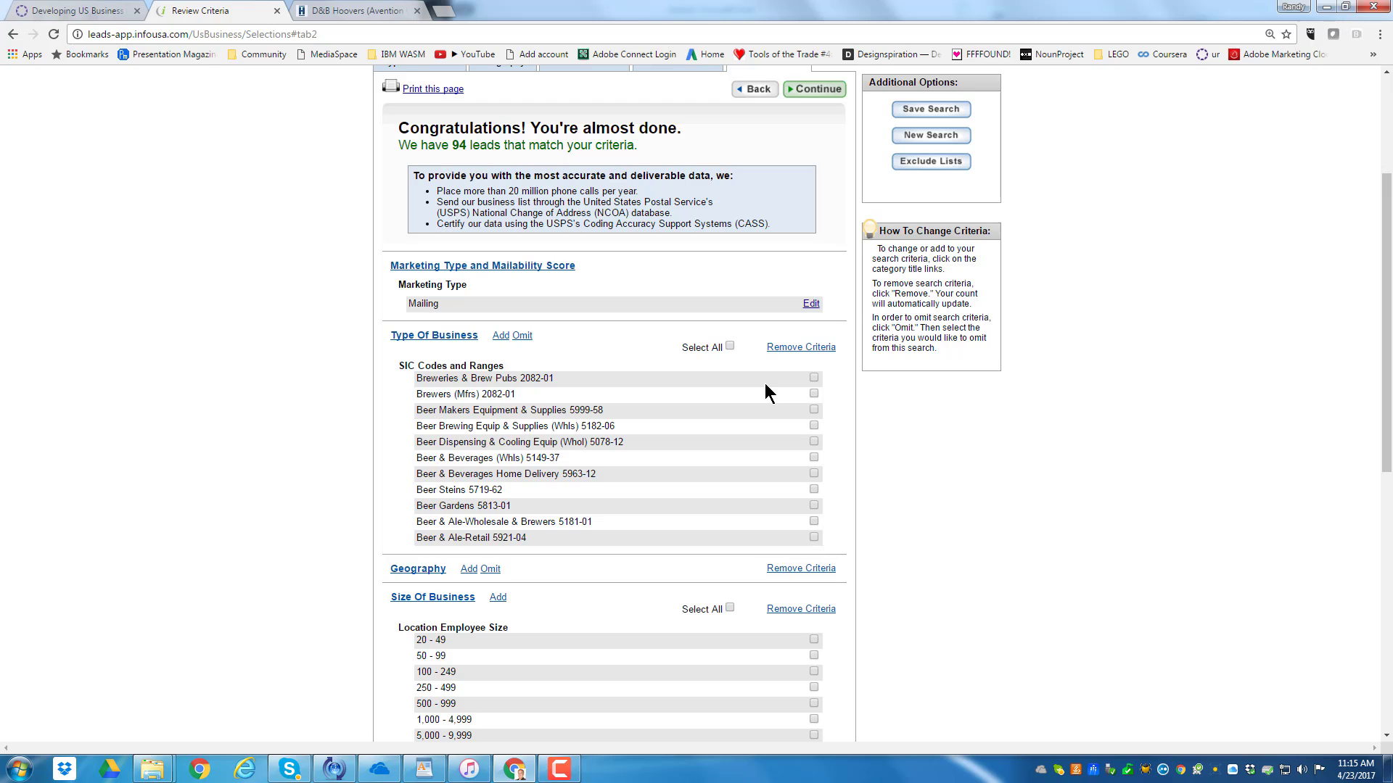
{"action": "scroll", "coordinate": [764, 383], "scroll_direction": "down", "scroll_amount": 2}
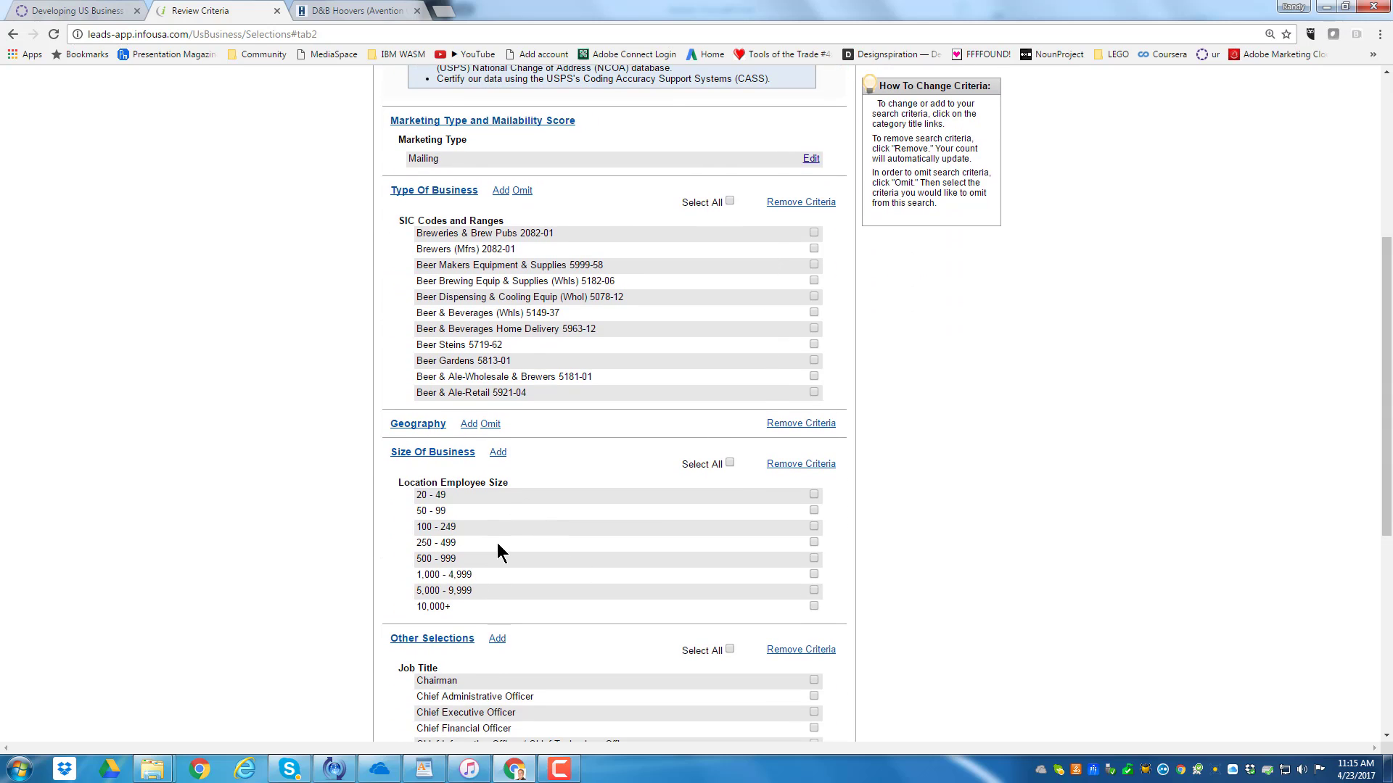
{"action": "scroll", "coordinate": [539, 625], "scroll_direction": "down", "scroll_amount": 2}
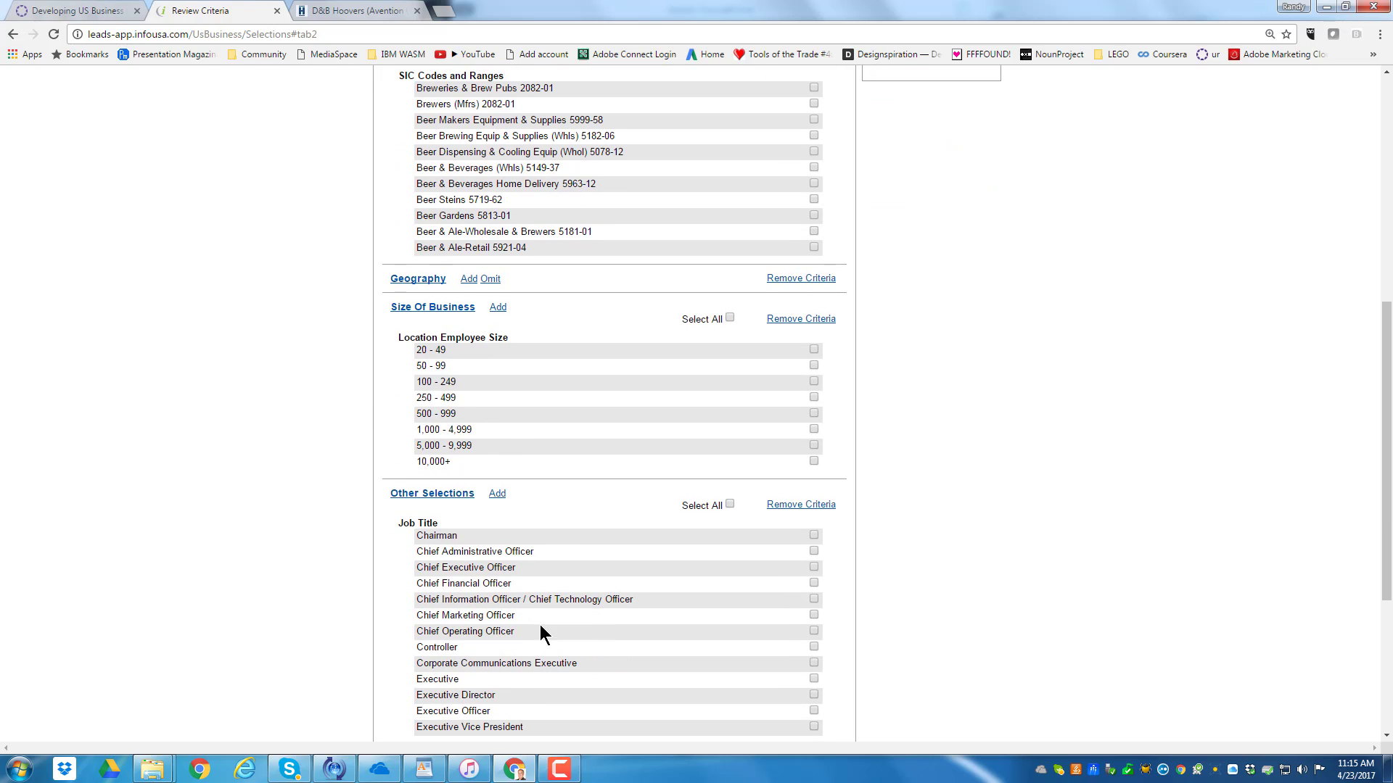
{"action": "scroll", "coordinate": [559, 606], "scroll_direction": "down", "scroll_amount": 1}
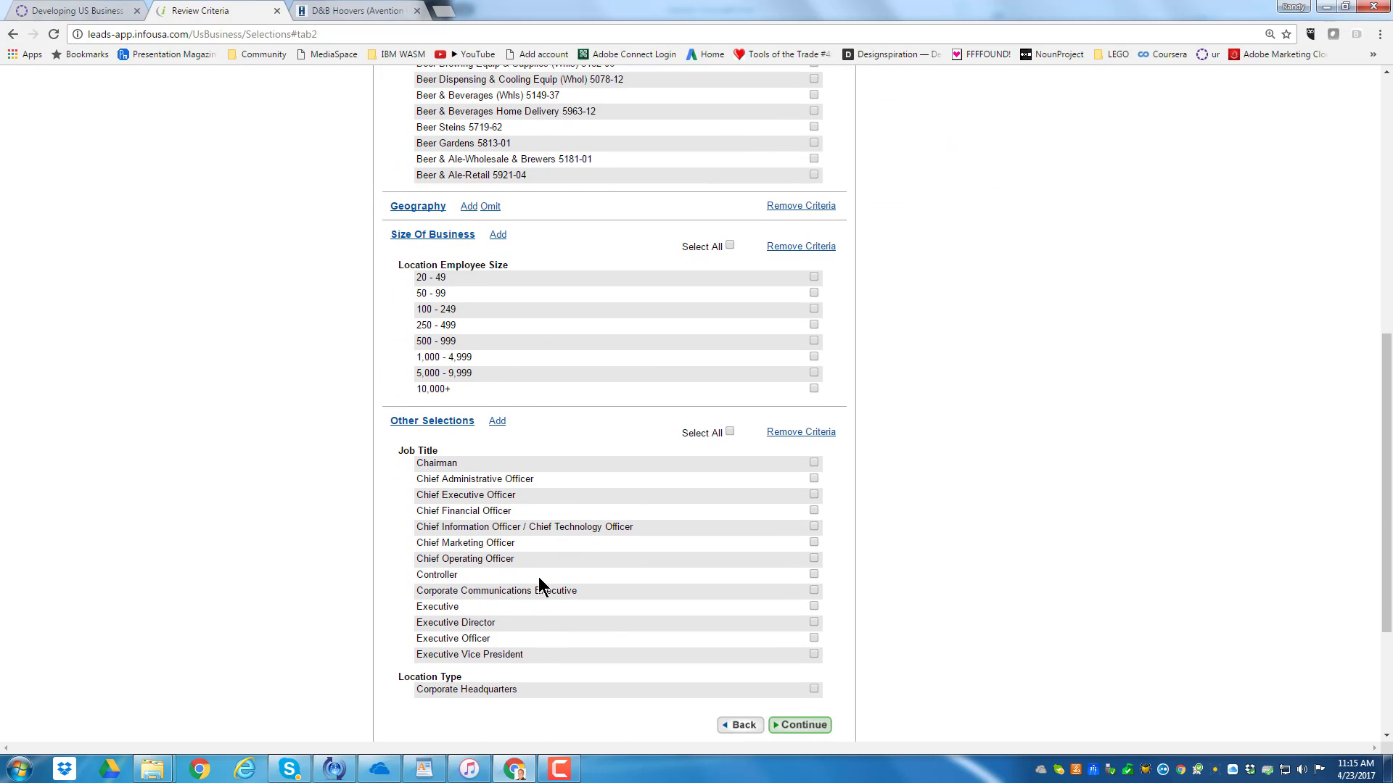
{"action": "scroll", "coordinate": [638, 606], "scroll_direction": "up", "scroll_amount": 3}
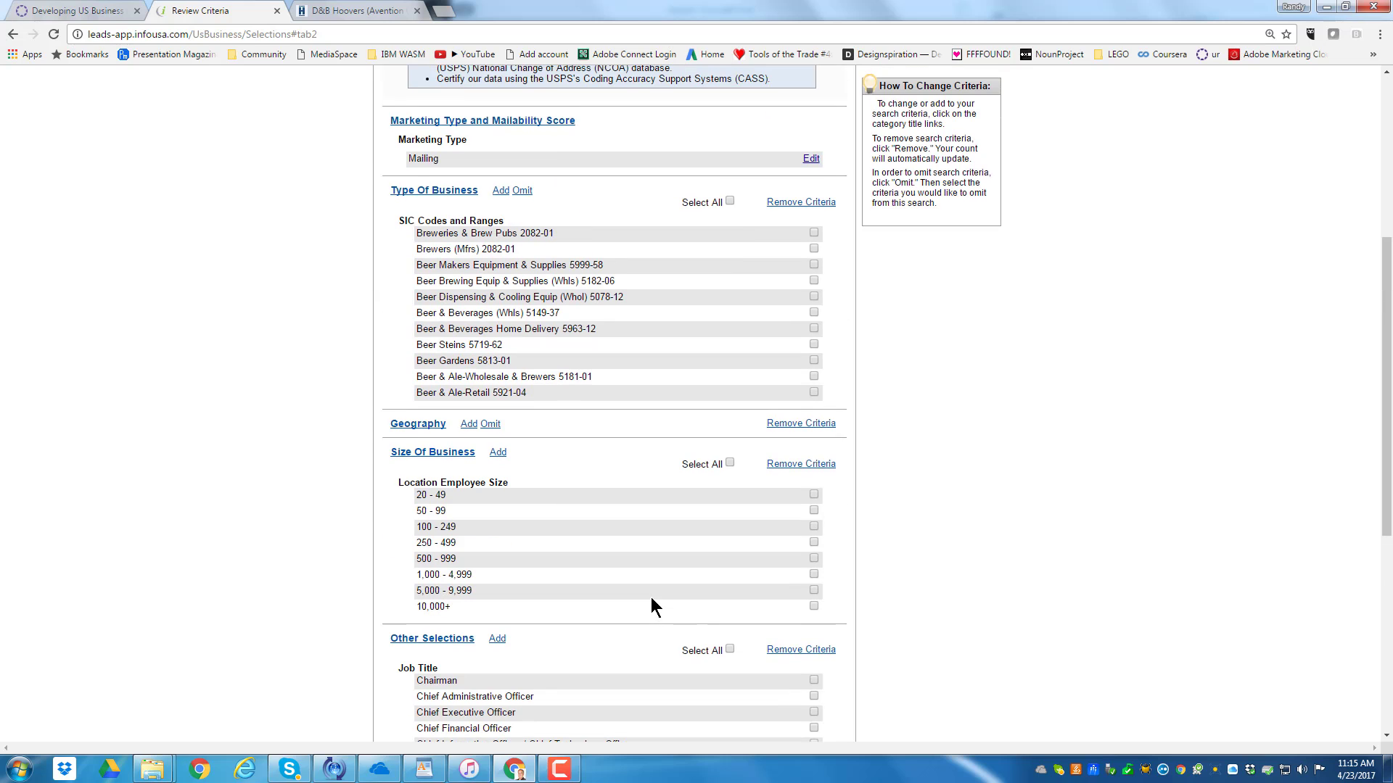
{"action": "scroll", "coordinate": [639, 580], "scroll_direction": "up", "scroll_amount": 2}
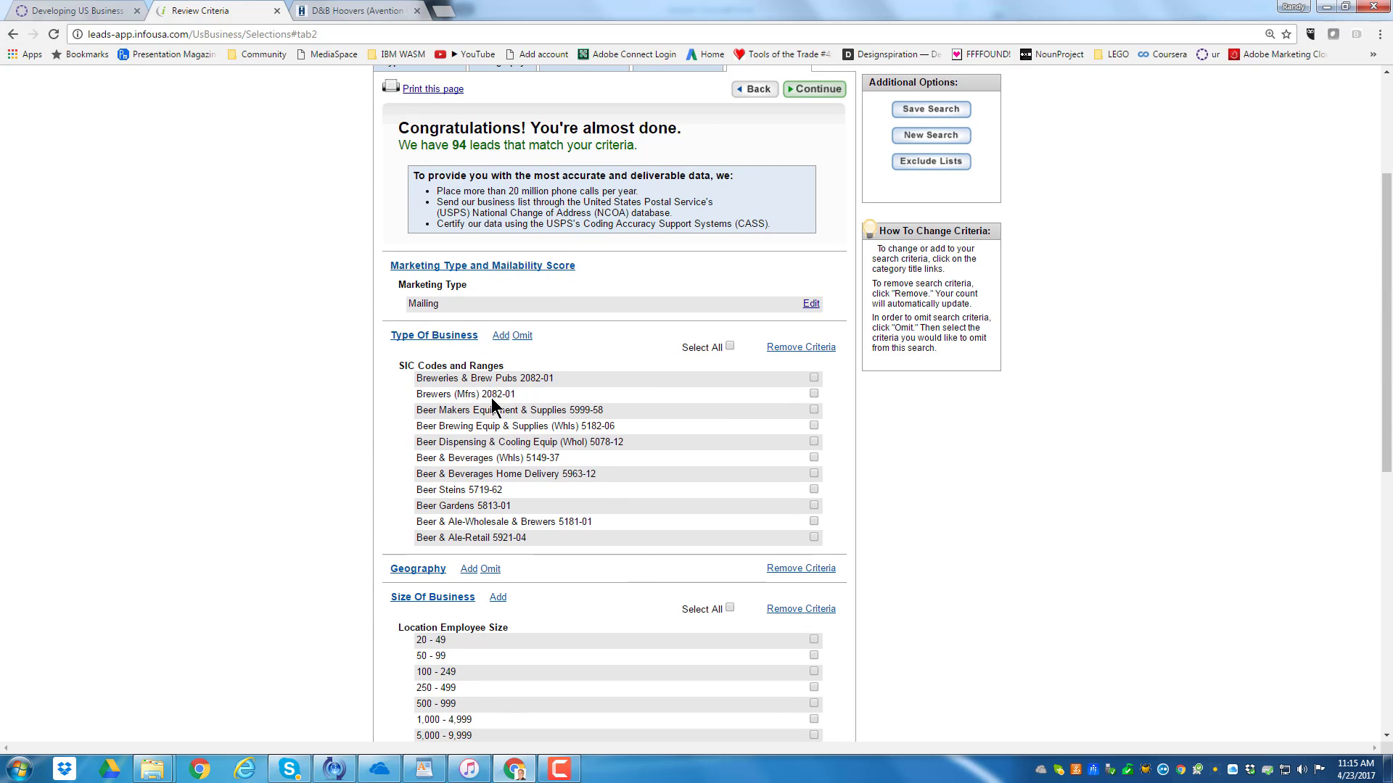
{"action": "scroll", "coordinate": [629, 455], "scroll_direction": "up", "scroll_amount": 2}
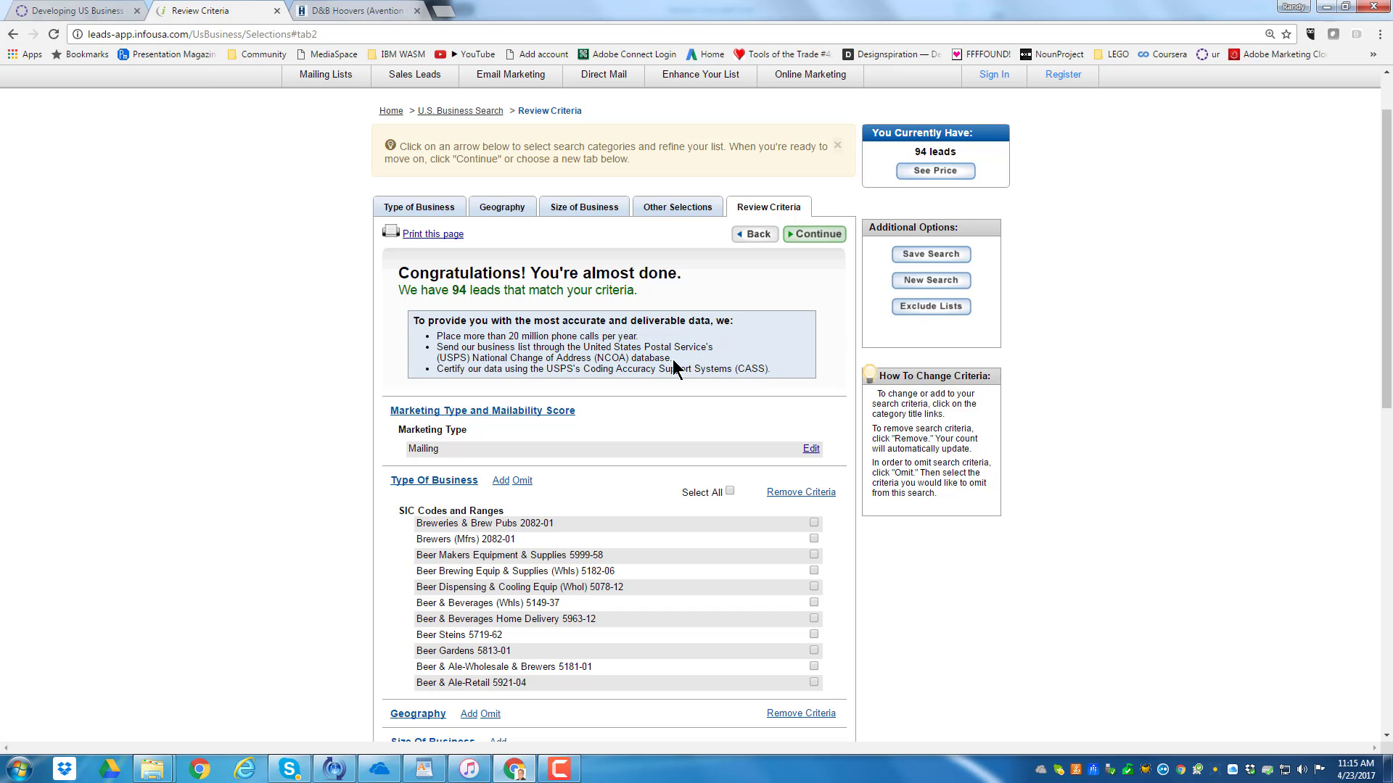
{"action": "scroll", "coordinate": [672, 359], "scroll_direction": "up", "scroll_amount": 1}
{"action": "scroll", "coordinate": [673, 370], "scroll_direction": "down", "scroll_amount": 2}
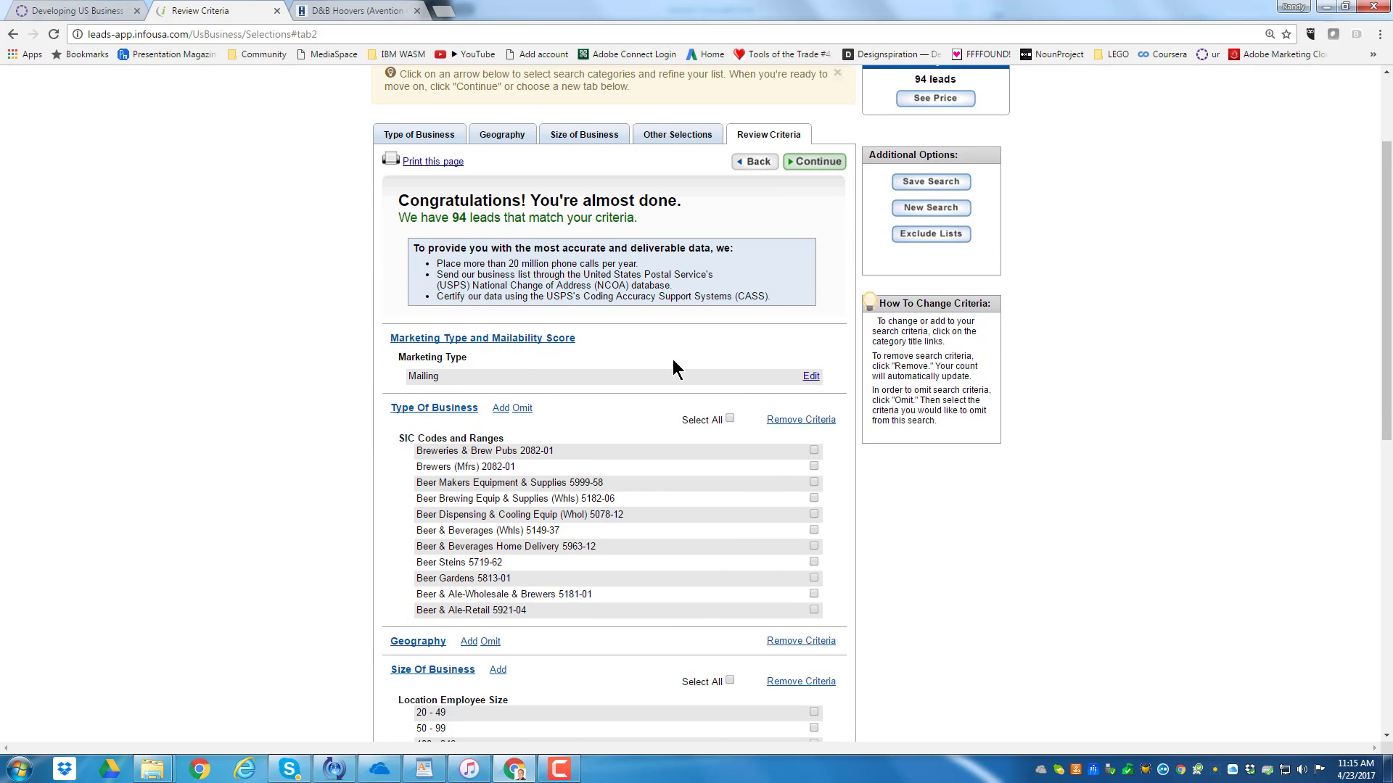